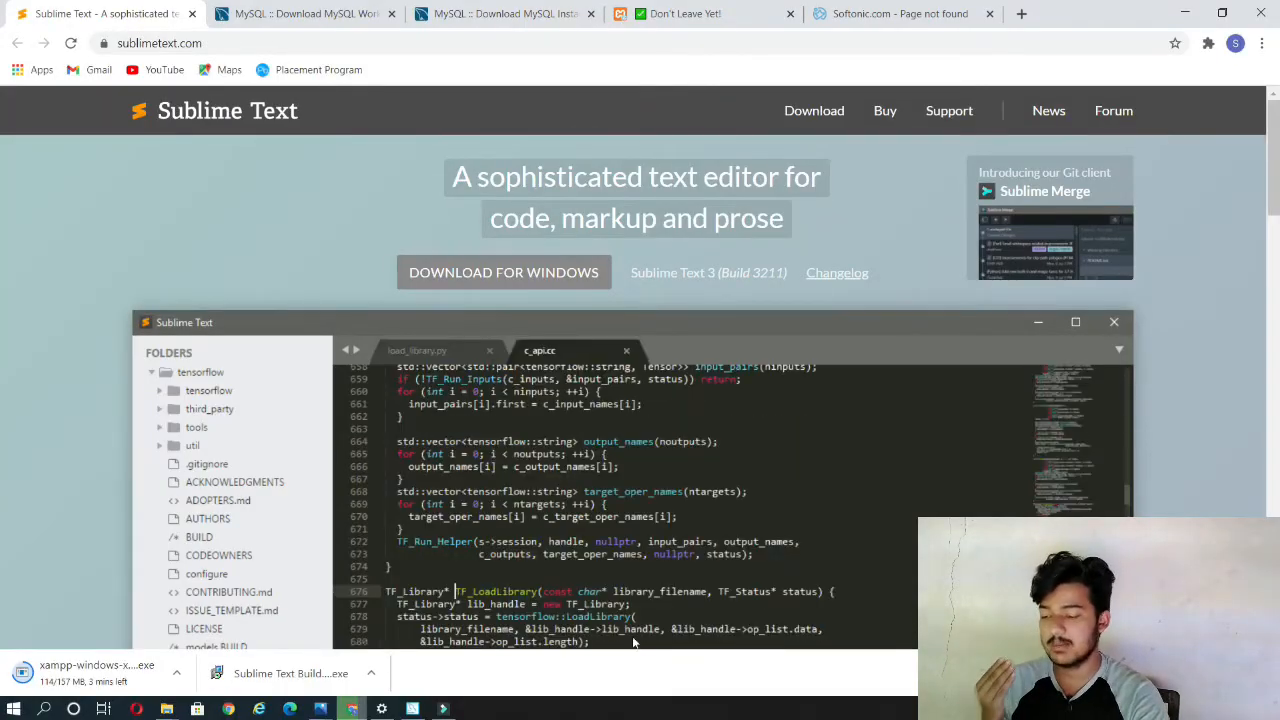
Step: Install Sublime Text 3 from the downloaded setup file in C:\Program Files\Sublime Text 3, with the explorer context menu entry added
left_click(338, 683)
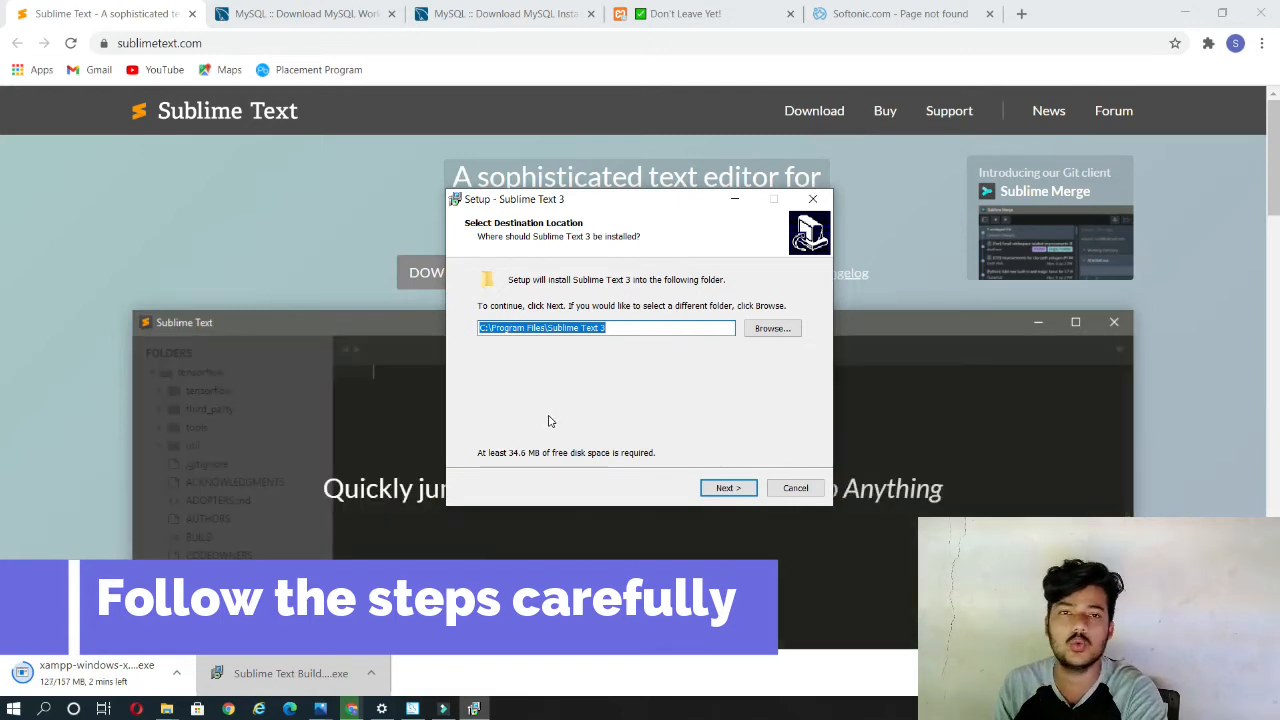
left_click(726, 488)
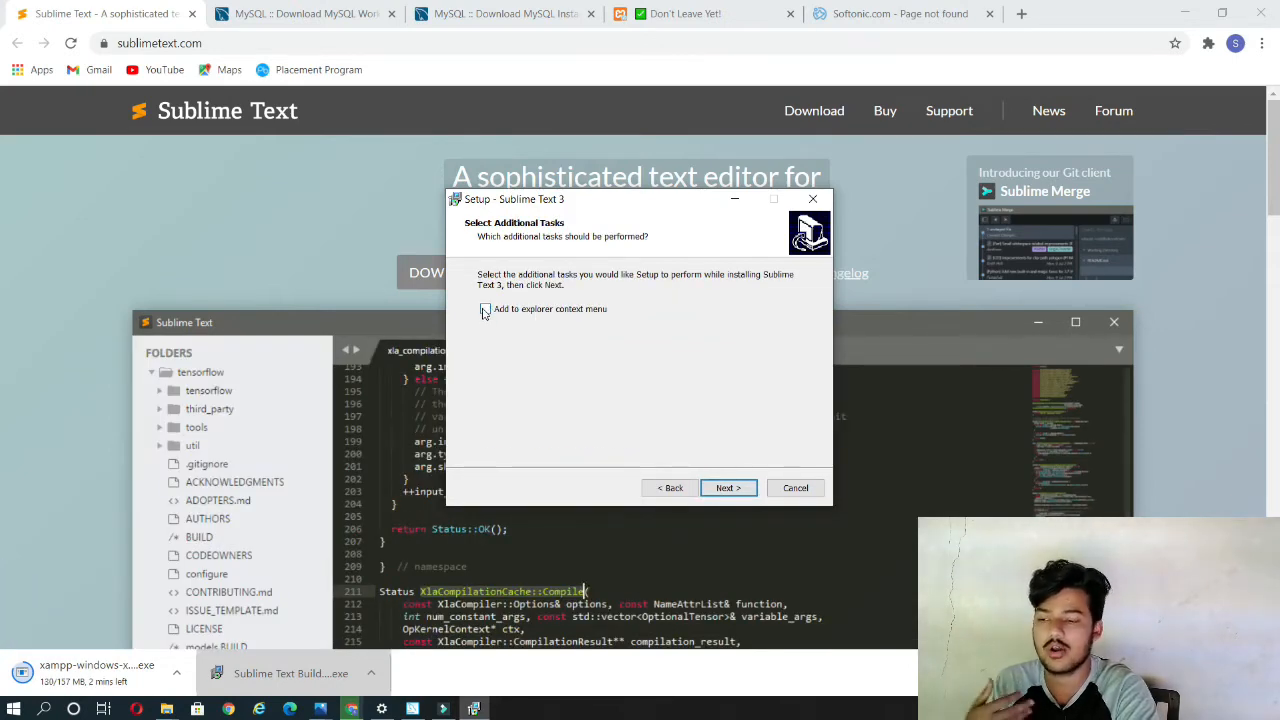
left_click(486, 310)
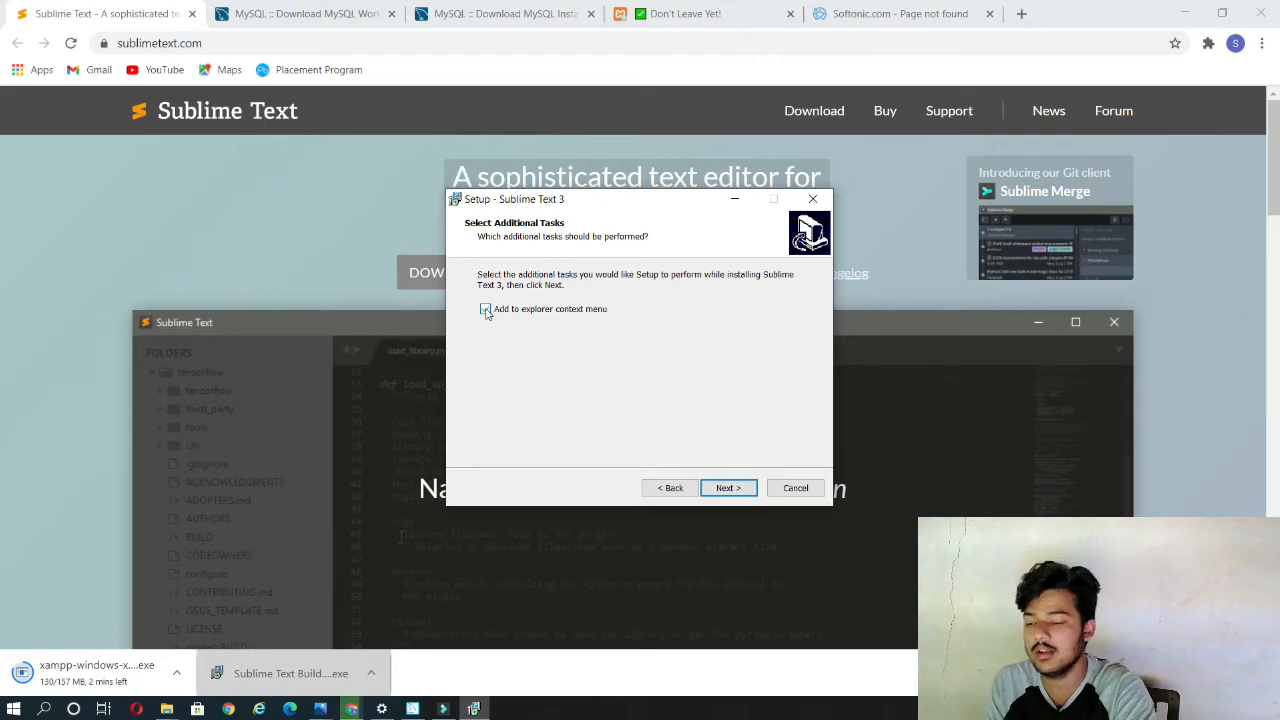
left_click(728, 487)
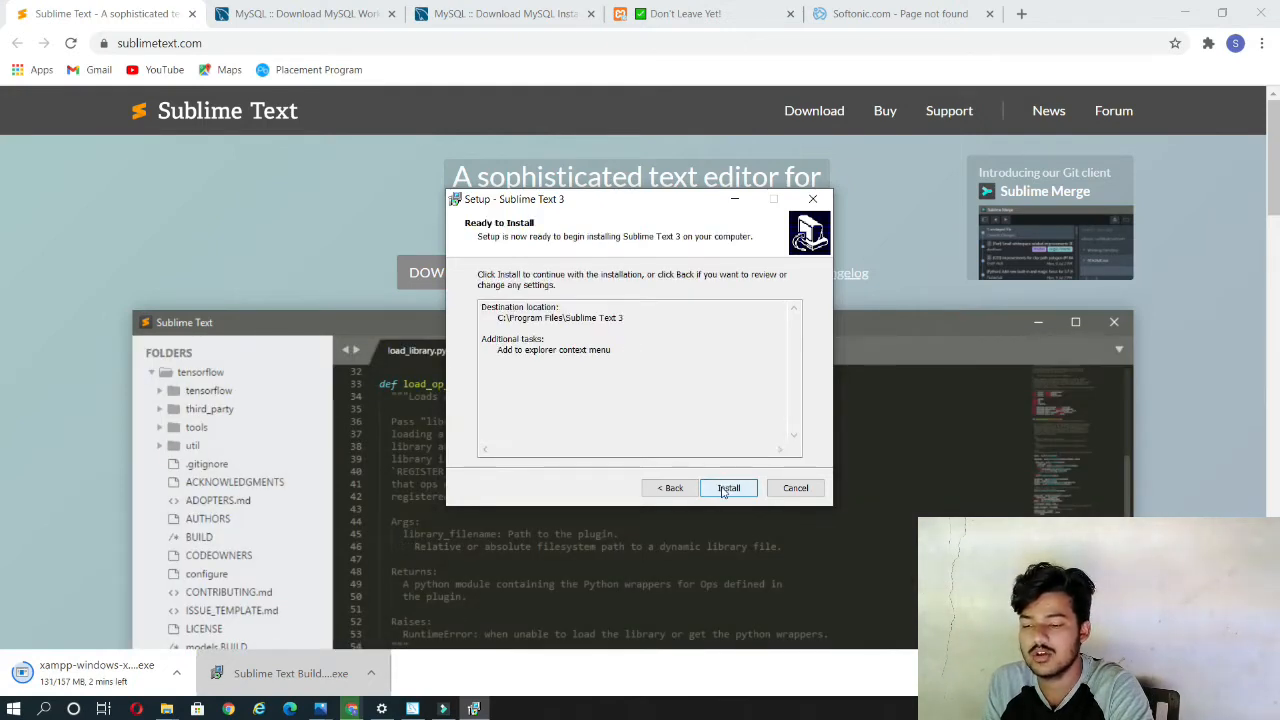
left_click(727, 487)
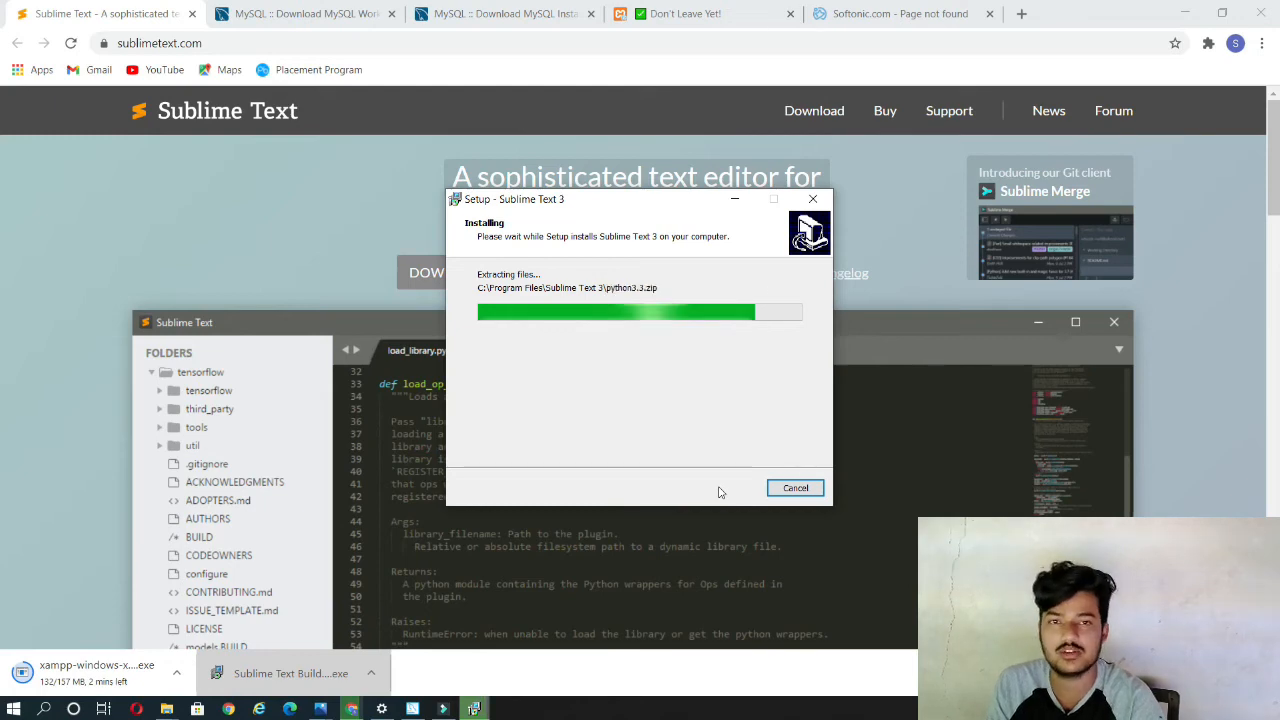
left_click(726, 488)
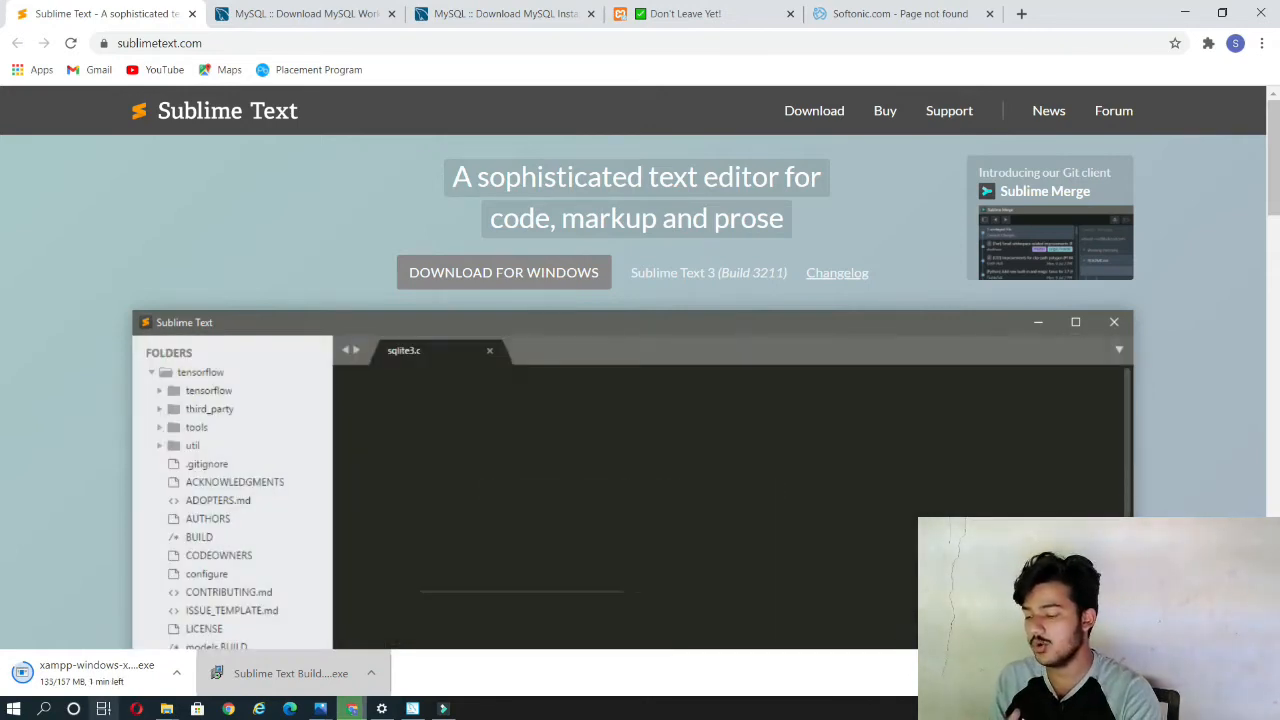
Step: Search Windows for "sub", launch the installed Sublime Text to check it, and close it
left_click(44, 708)
type("sub")
left_click(190, 251)
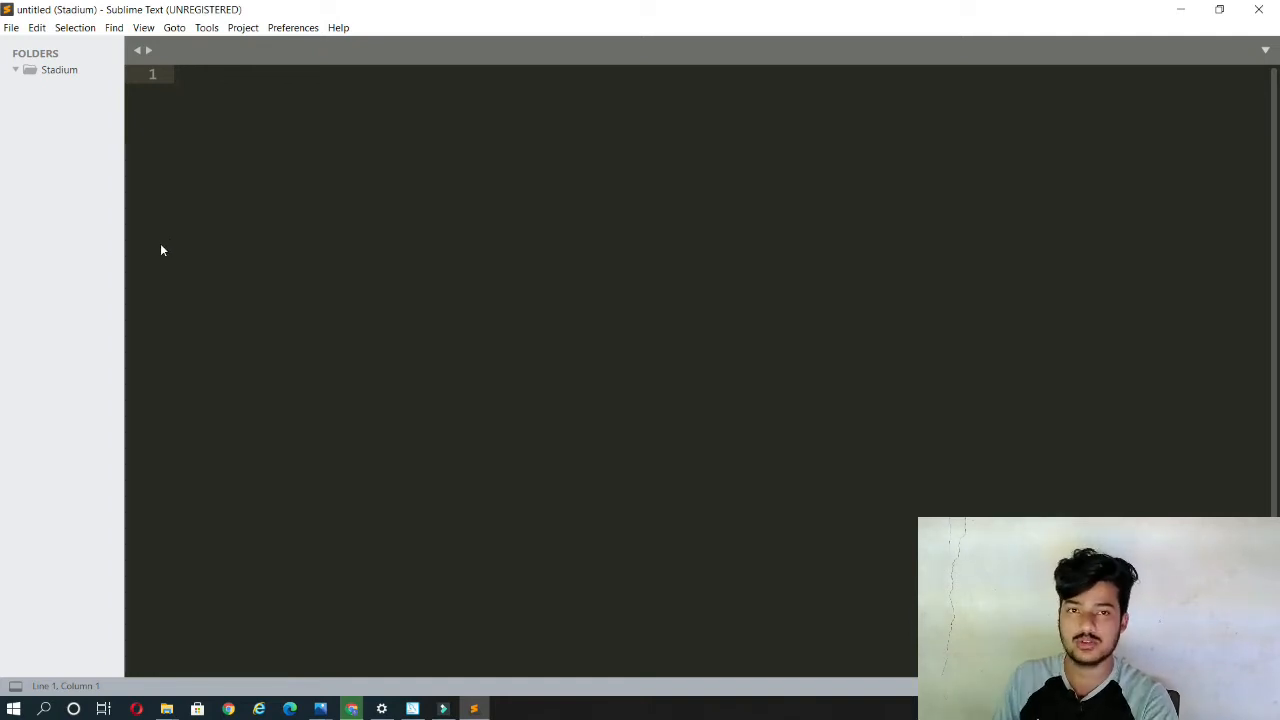
left_click(1259, 9)
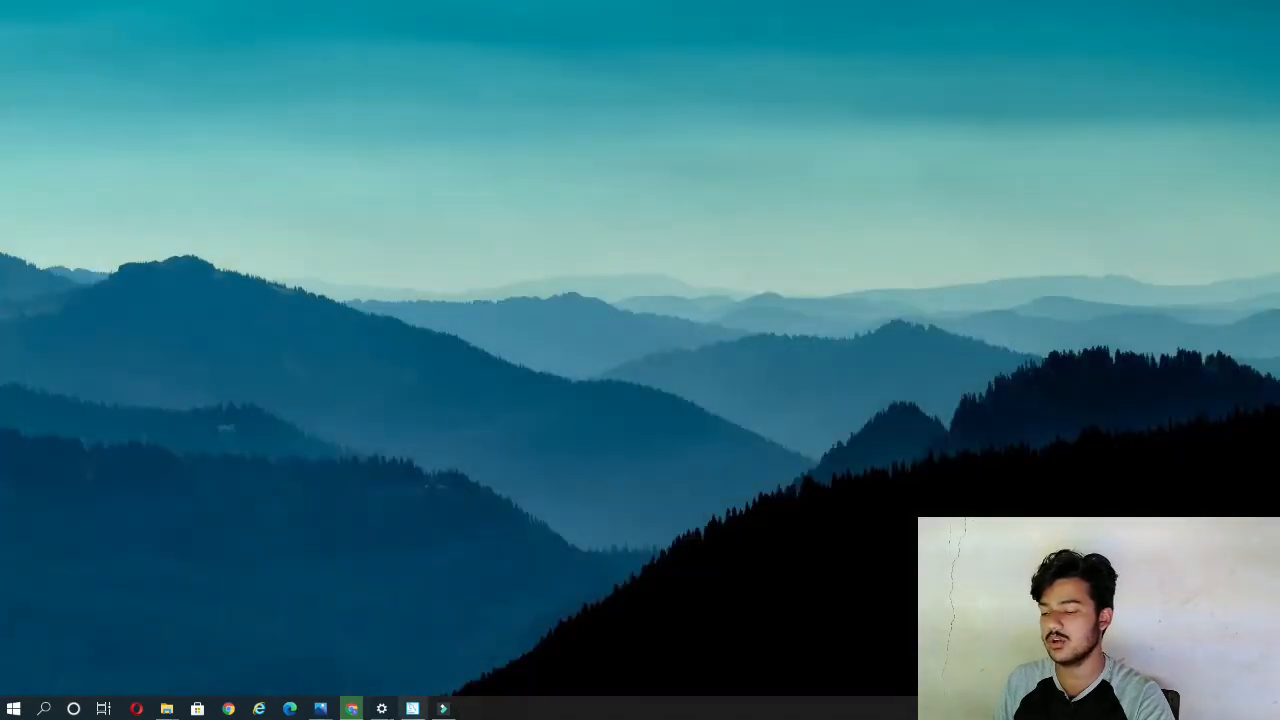
Step: Switch back to Chrome and view the MySQL Workbench and MySQL Installer download pages
left_click(351, 708)
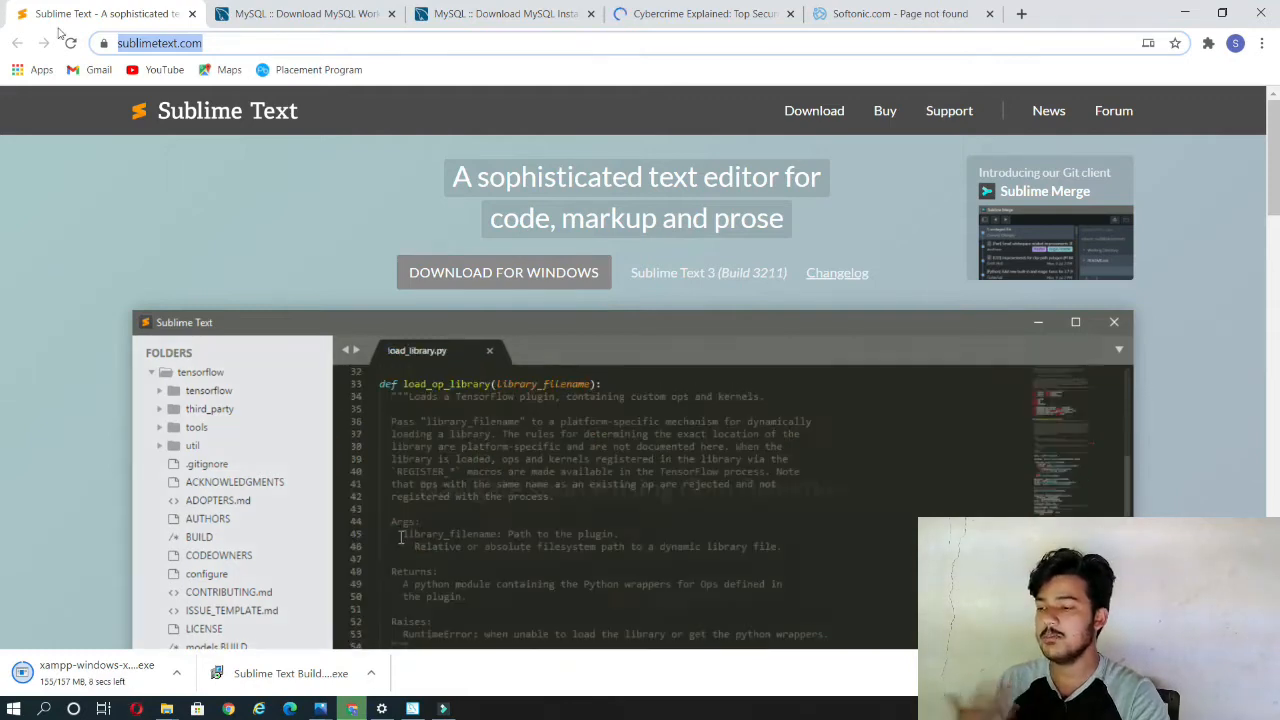
left_click(250, 13)
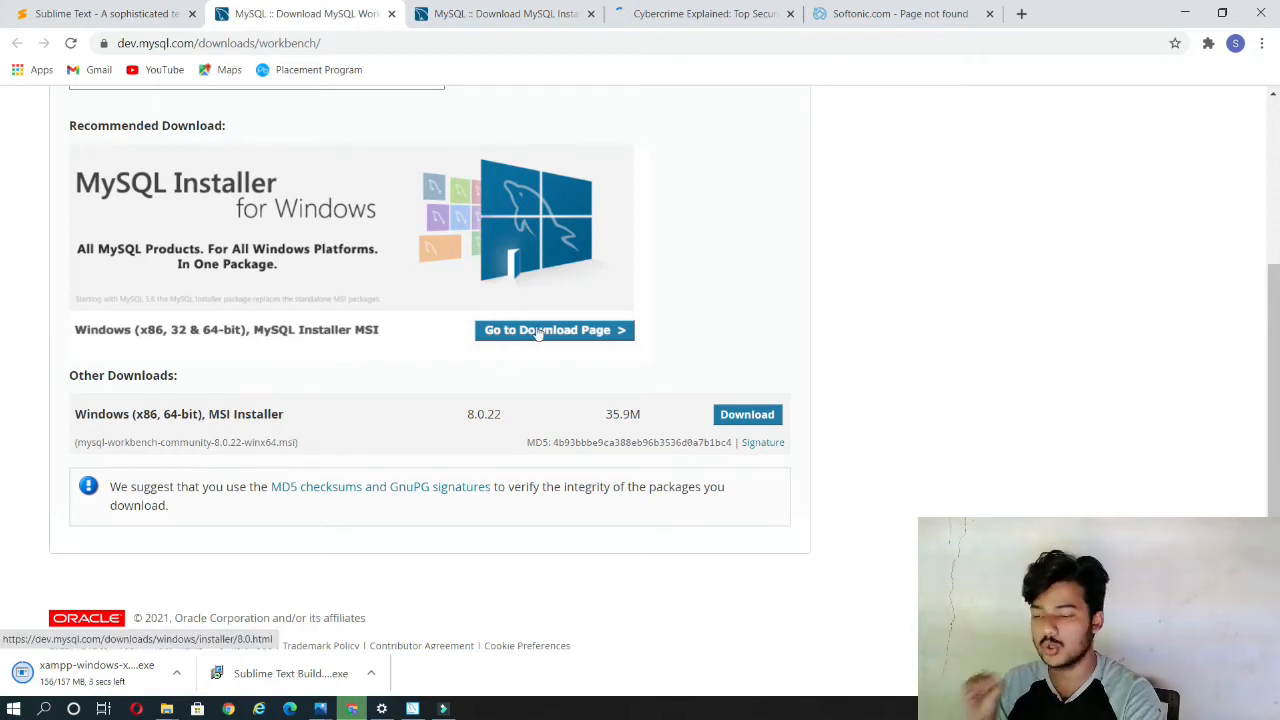
left_click(490, 13)
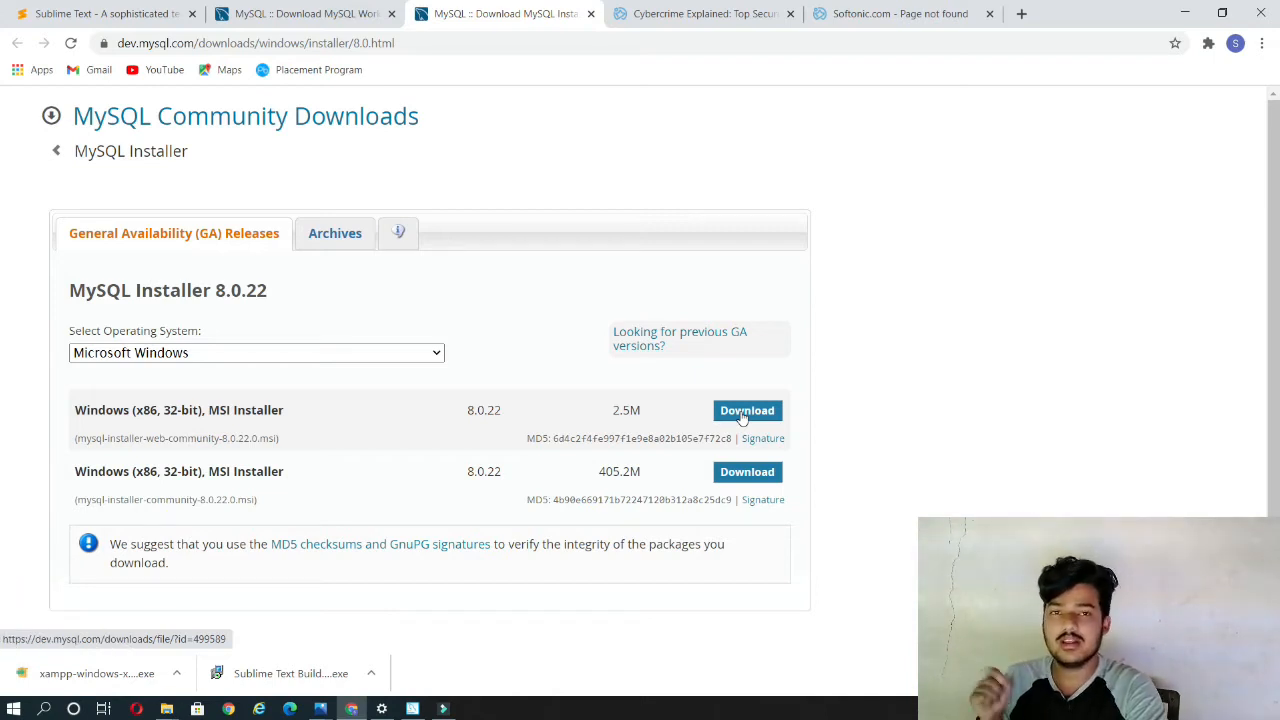
Step: Run the downloaded XAMPP setup and exclude FileZilla FTP Server, Mercury Mail Server, Tomcat, Perl, Webalizer and Fake Sendmail from the components
left_click(113, 678)
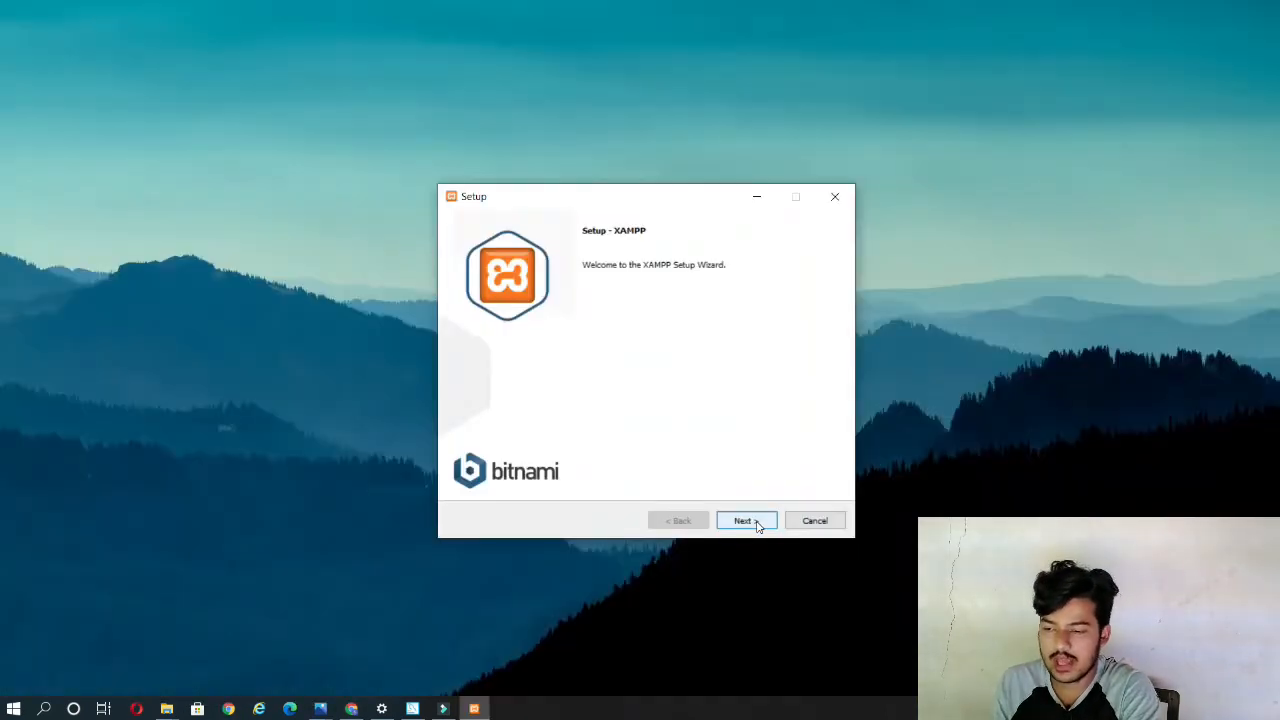
left_click(745, 521)
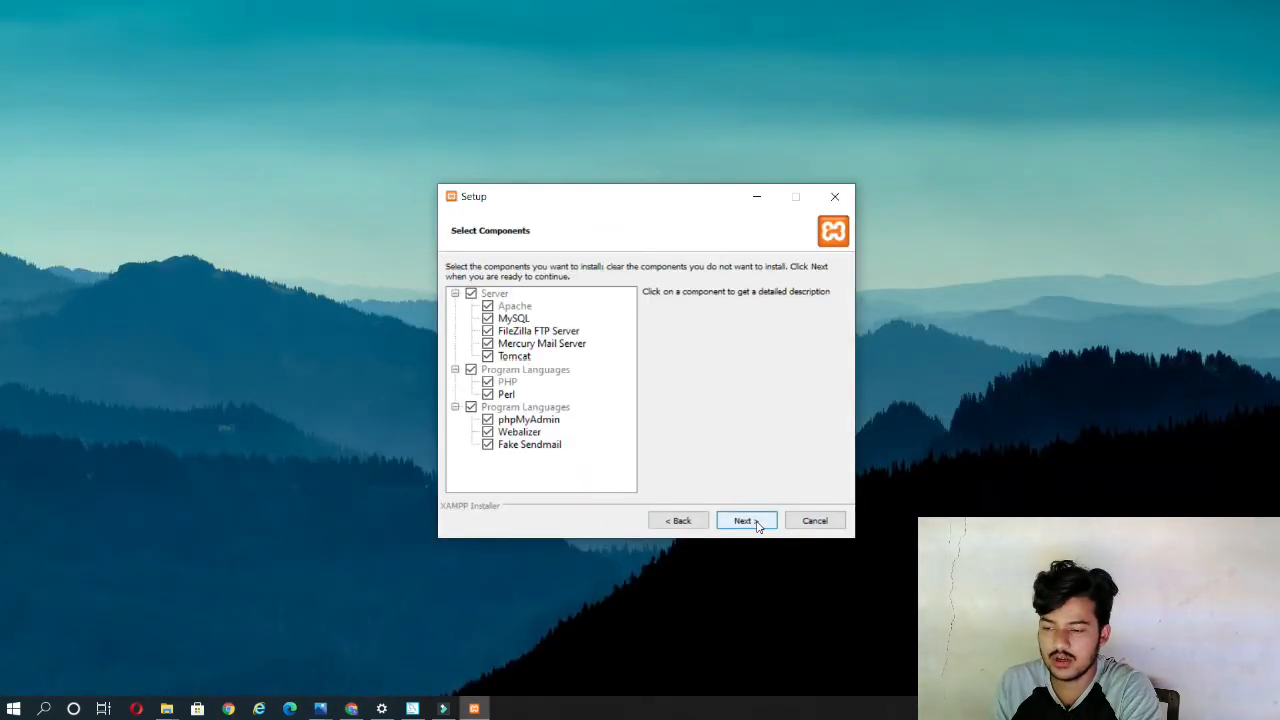
left_click(488, 331)
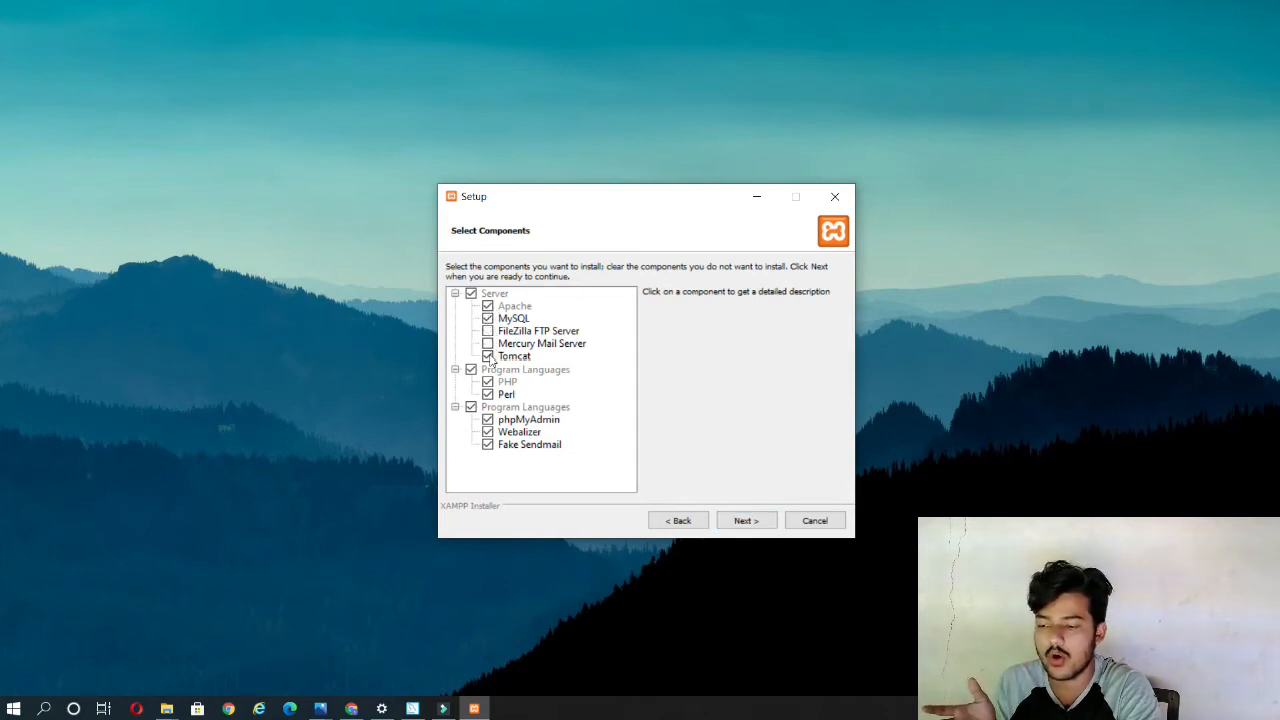
left_click(488, 395)
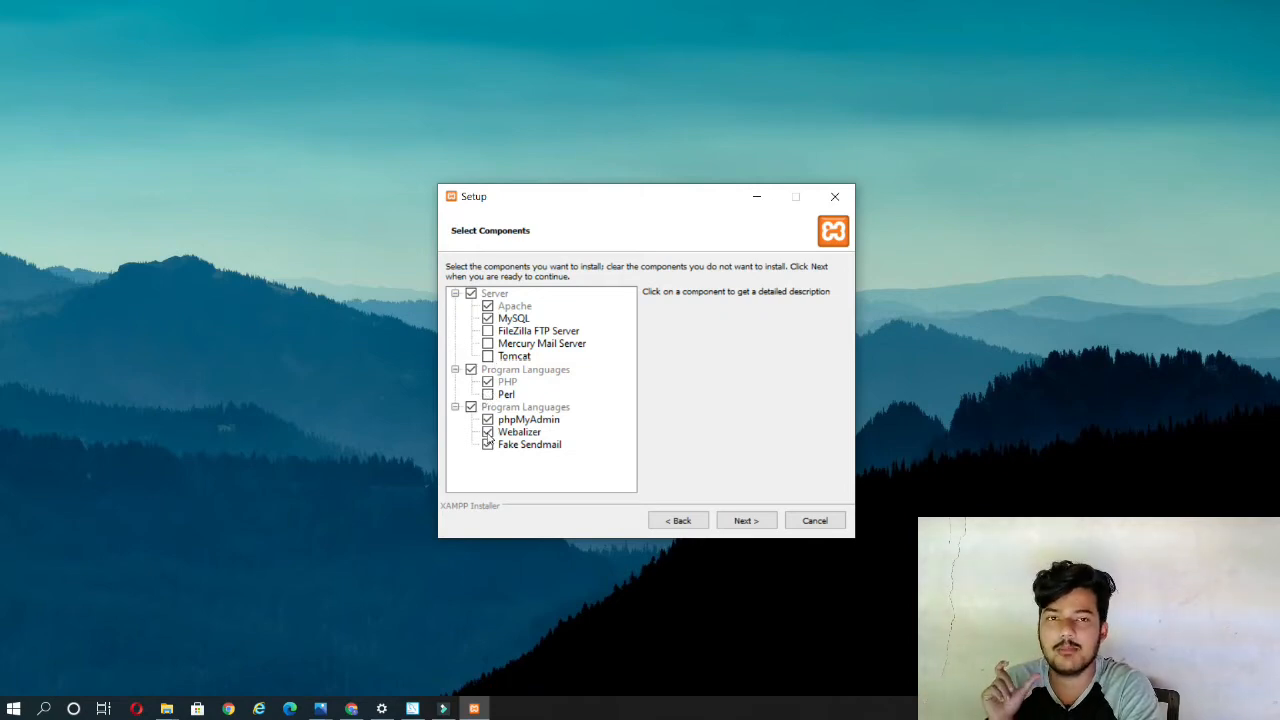
left_click(488, 432)
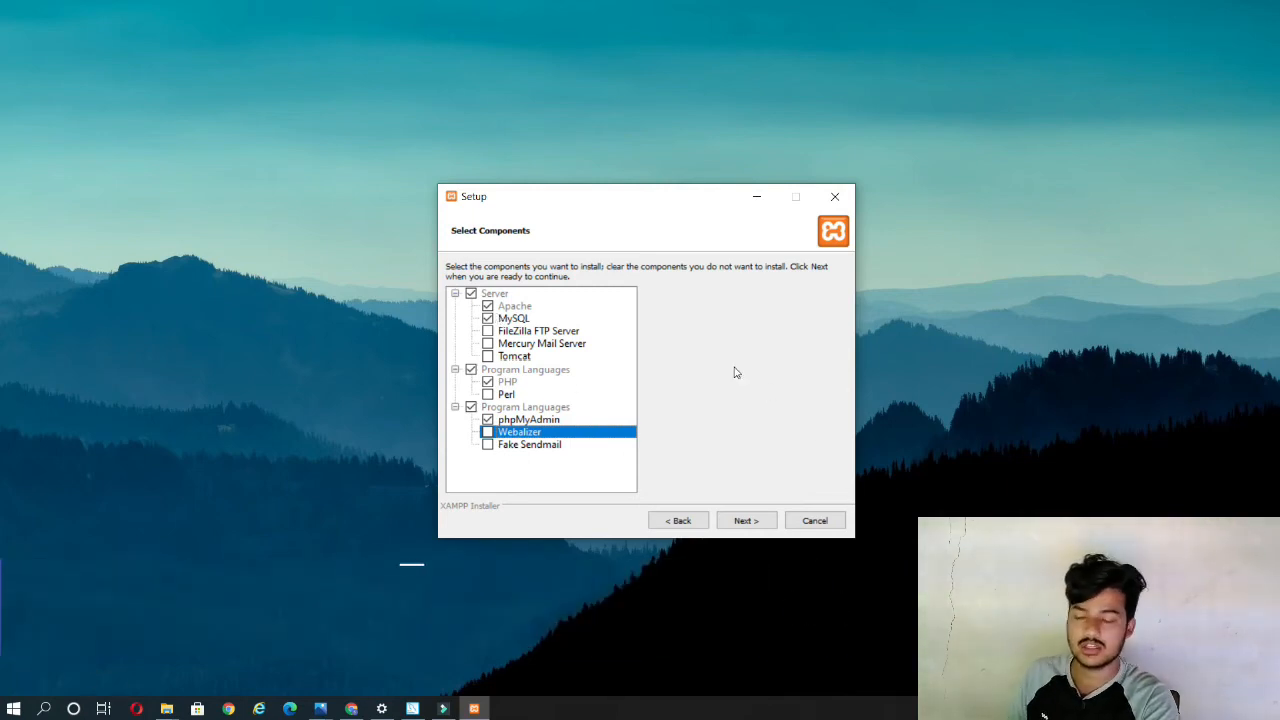
left_click(746, 521)
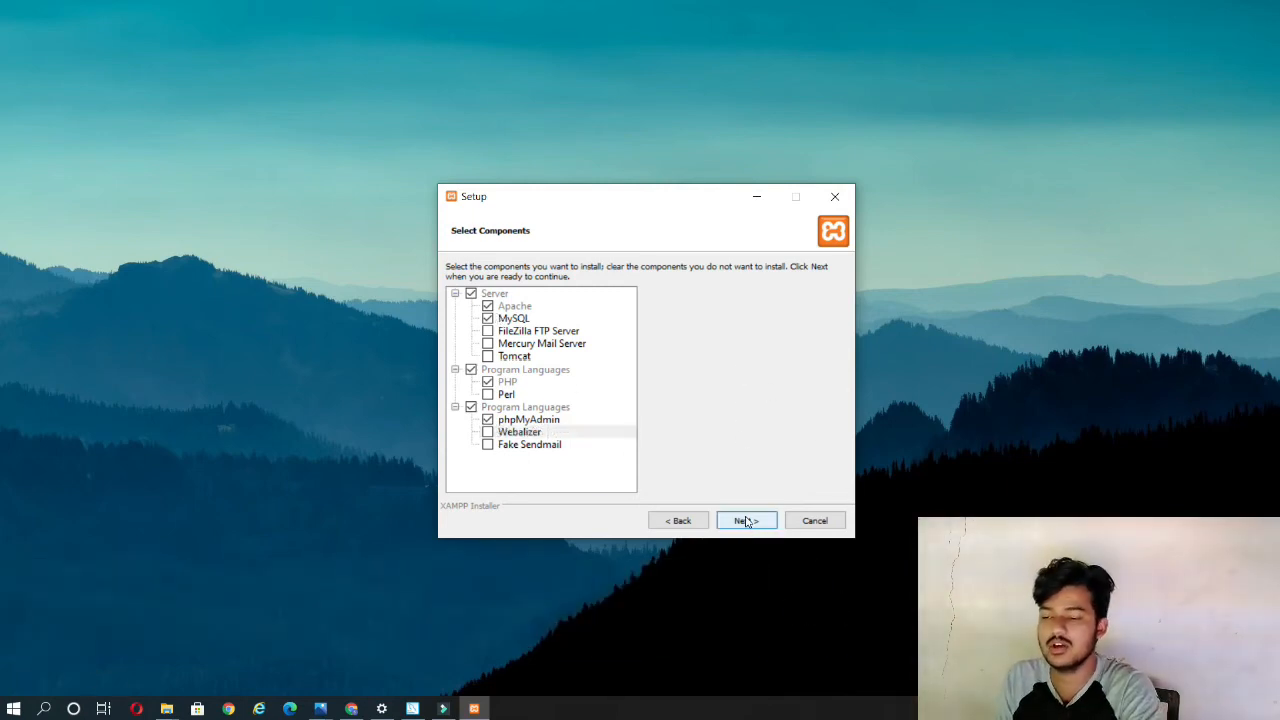
Step: Set the XAMPP installation folder to D:\xampp
left_click(677, 290)
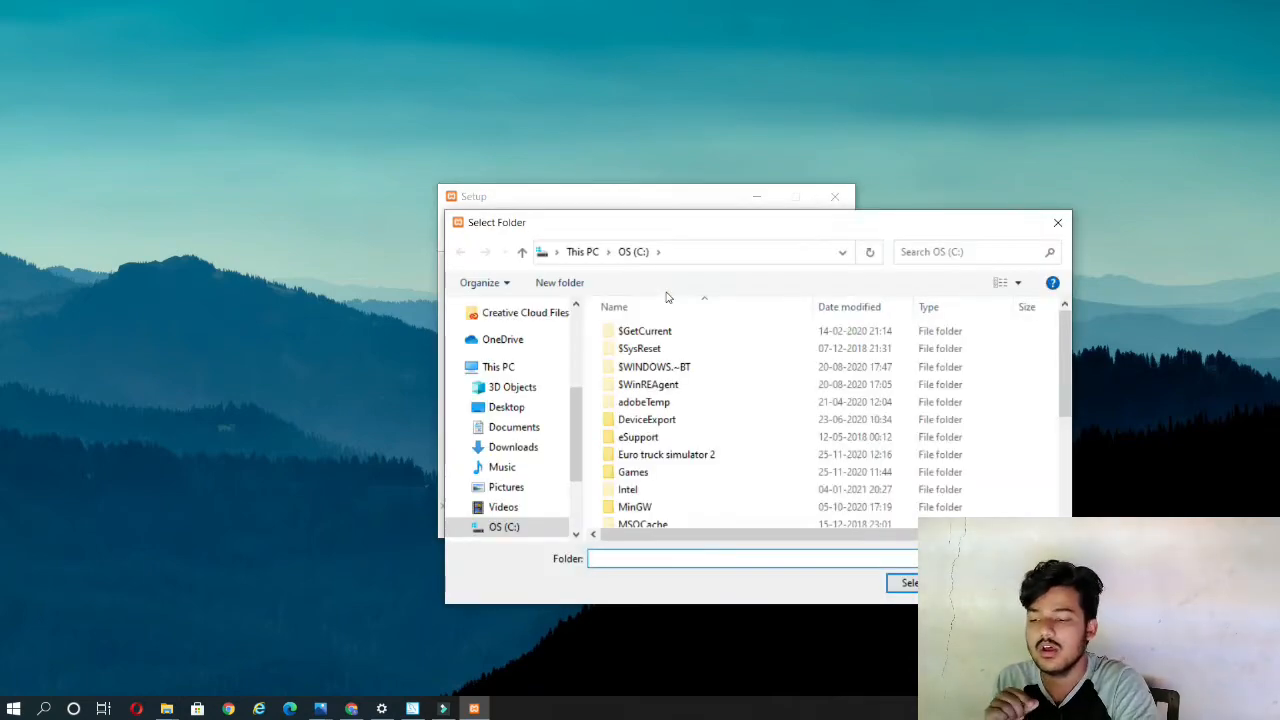
left_click_drag(571, 409, 576, 432)
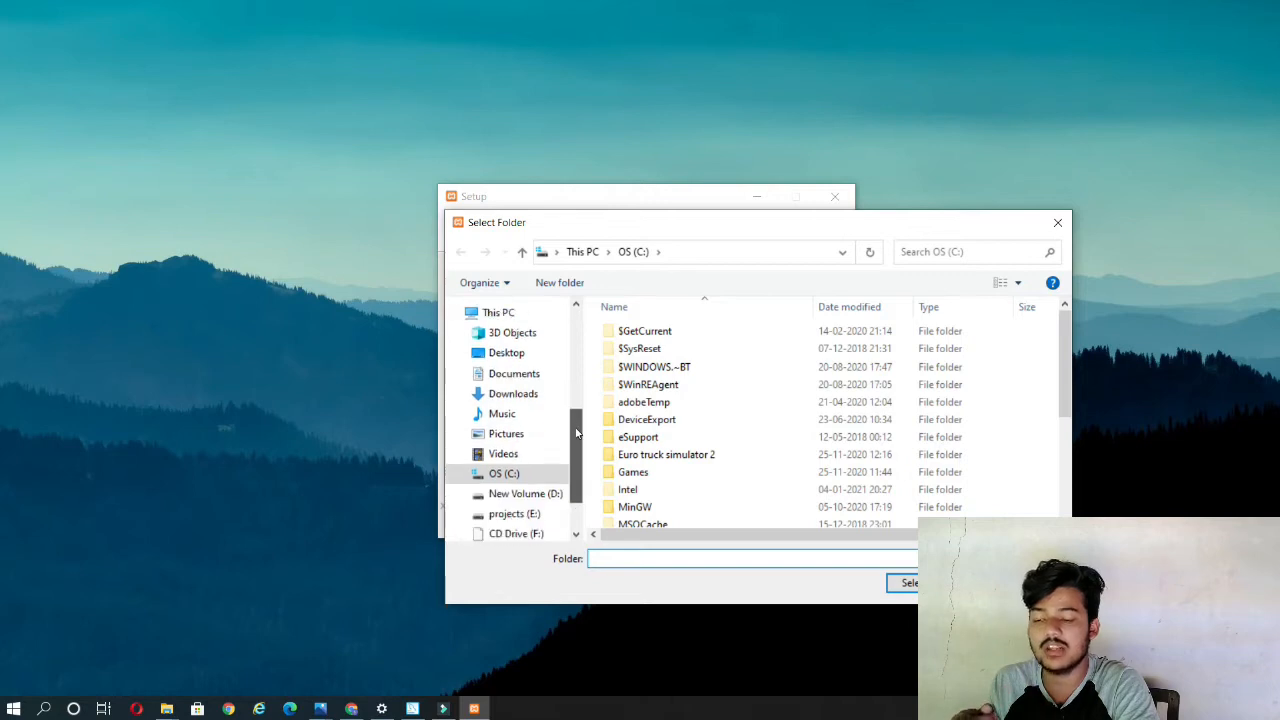
scroll(566, 460, "down", 1)
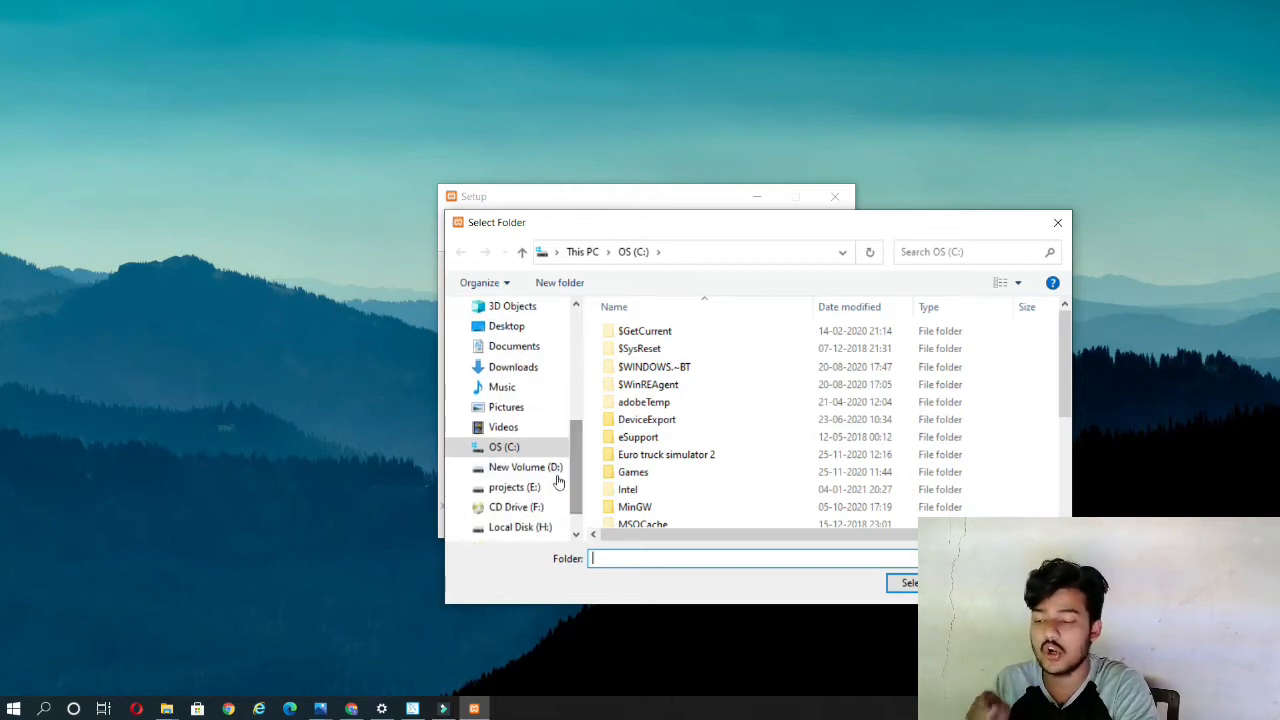
left_click(548, 475)
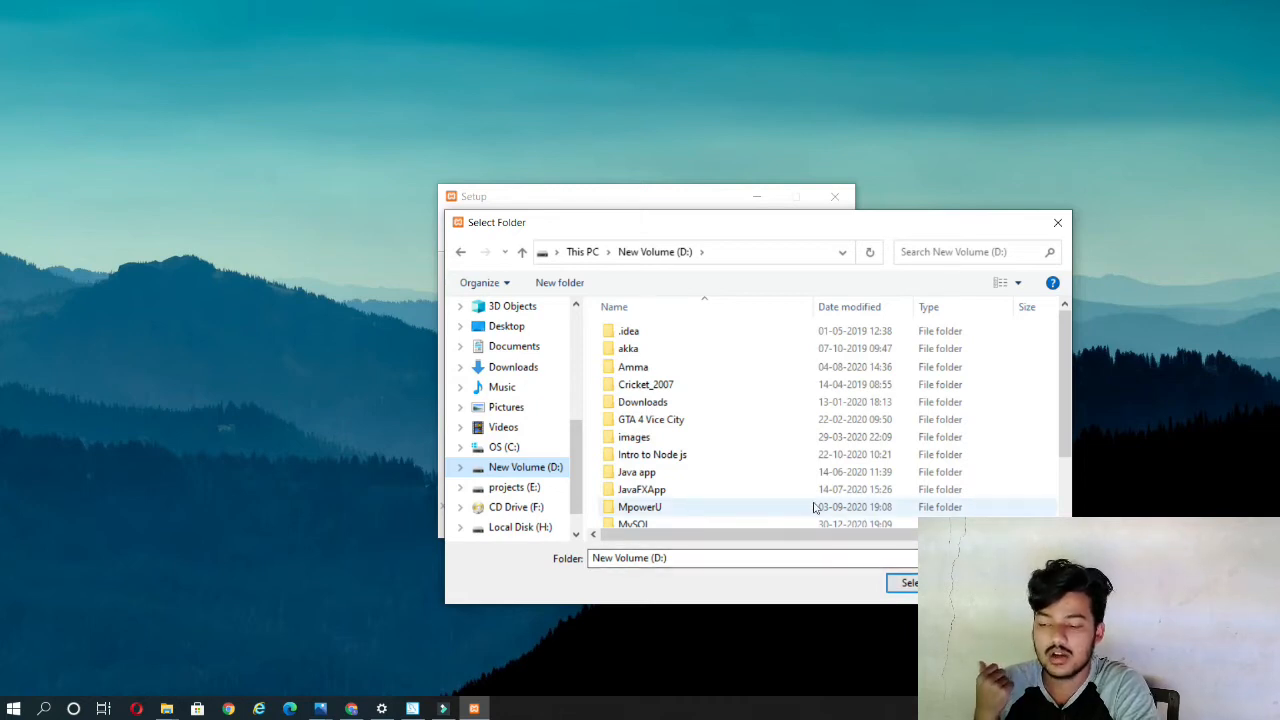
scroll(817, 508, "down", 1)
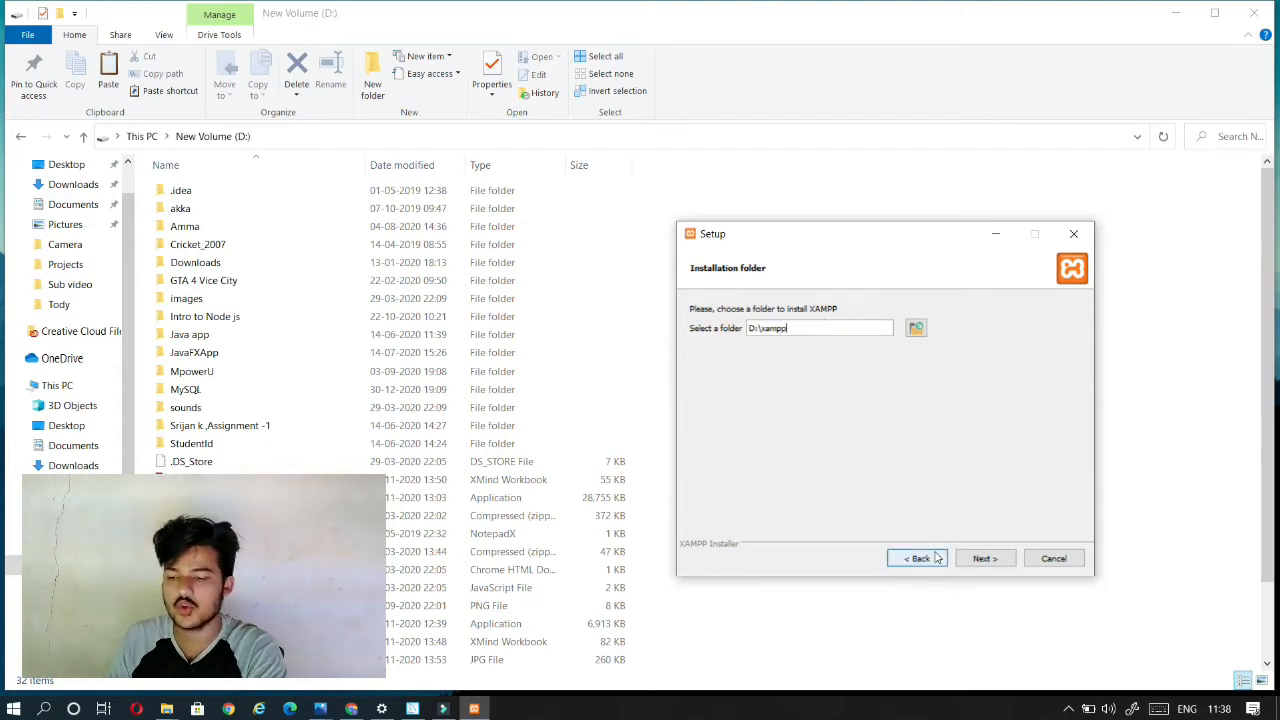
left_click(981, 559)
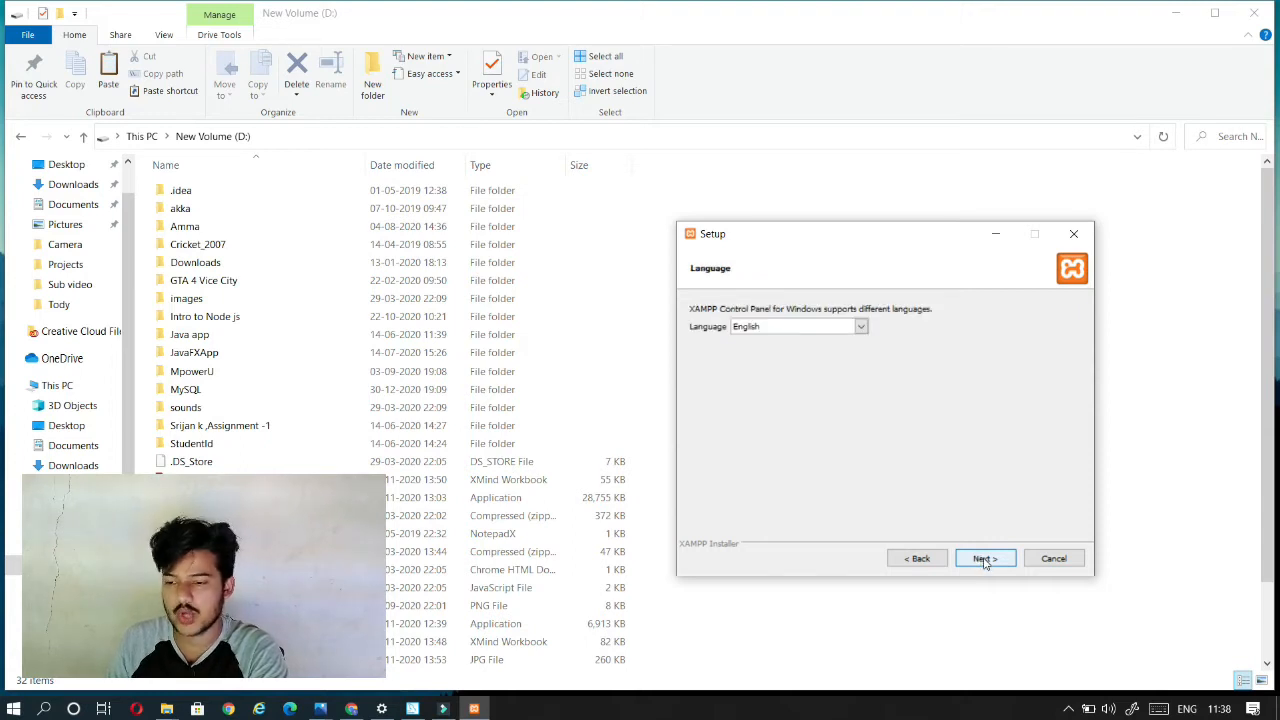
Step: Accept English as the XAMPP control panel language, start the installation, and minimize the Bitnami web page
left_click(984, 560)
left_click(985, 561)
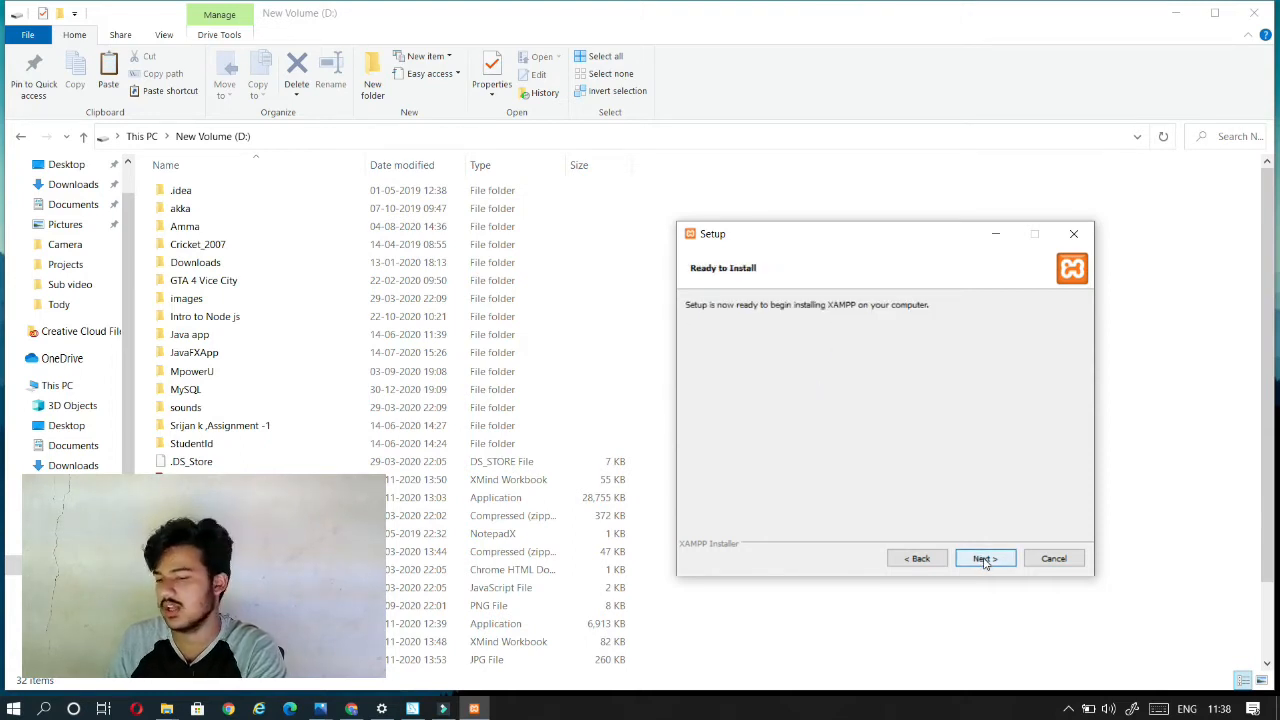
left_click(985, 560)
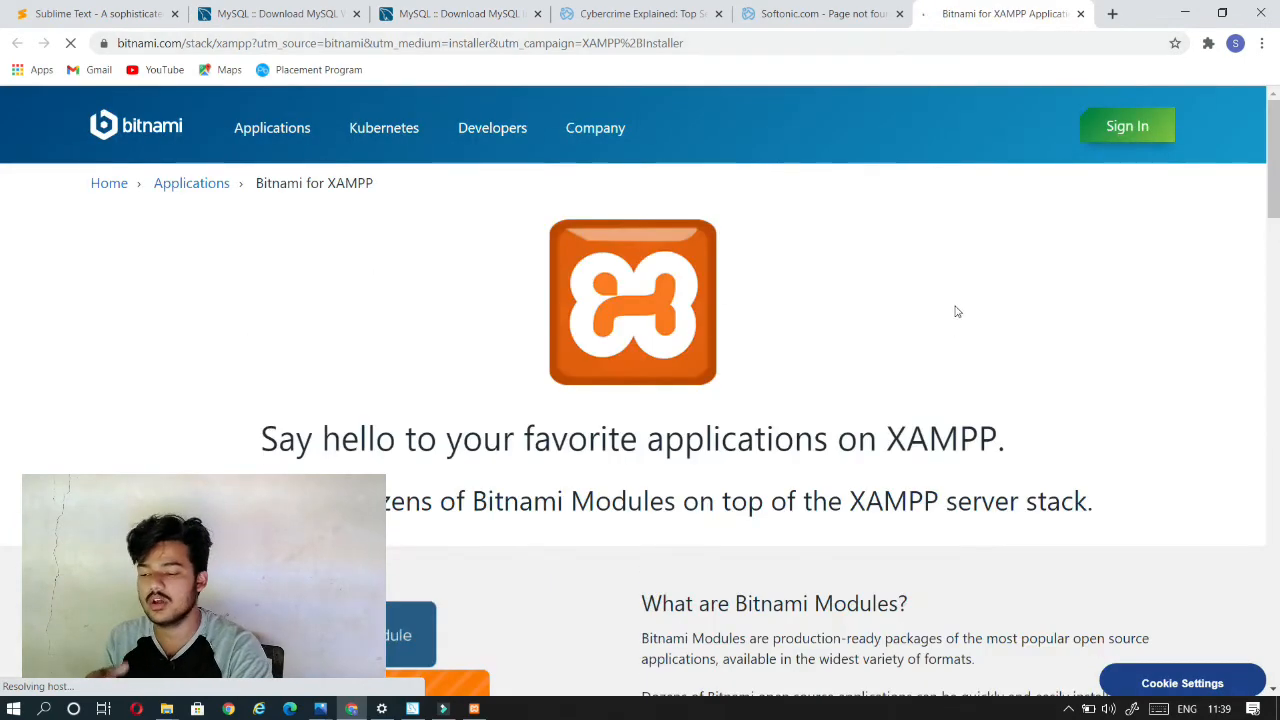
left_click(1184, 13)
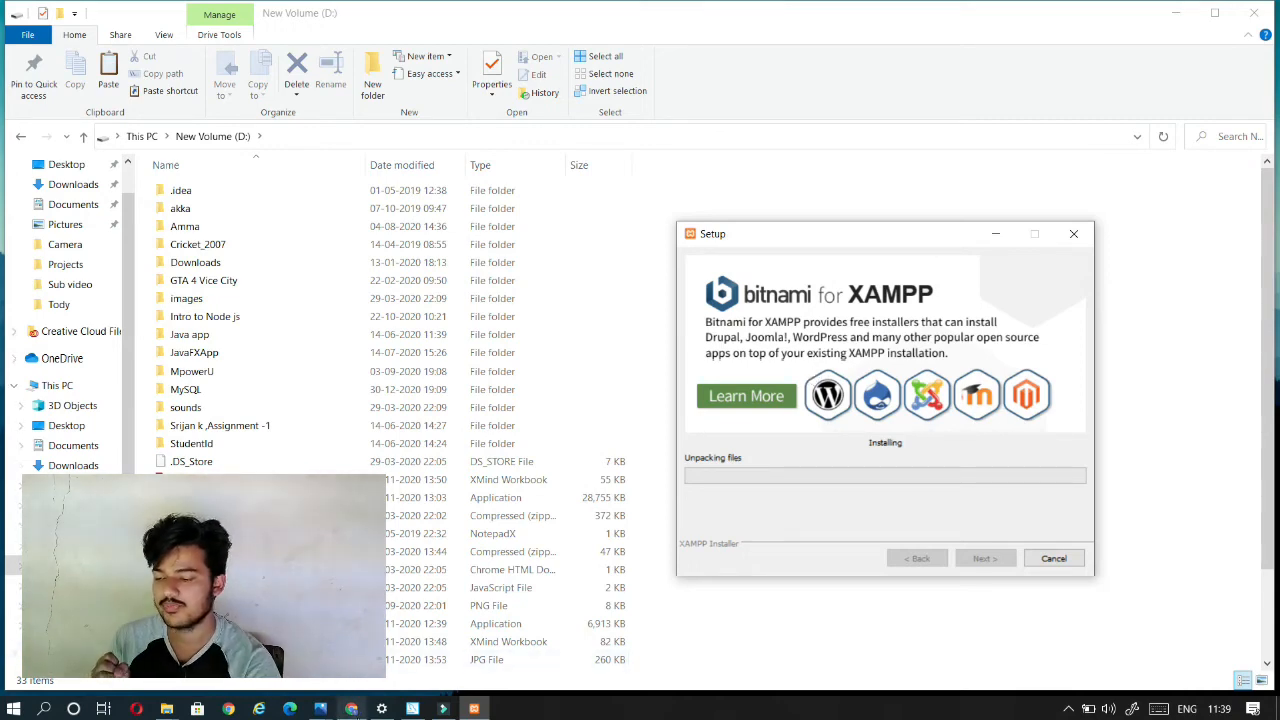
Step: Switch to MySQL Installer and examine the installed product list, including MySQL Workbench, MySQL Shell and Connector/C++
left_click(413, 708)
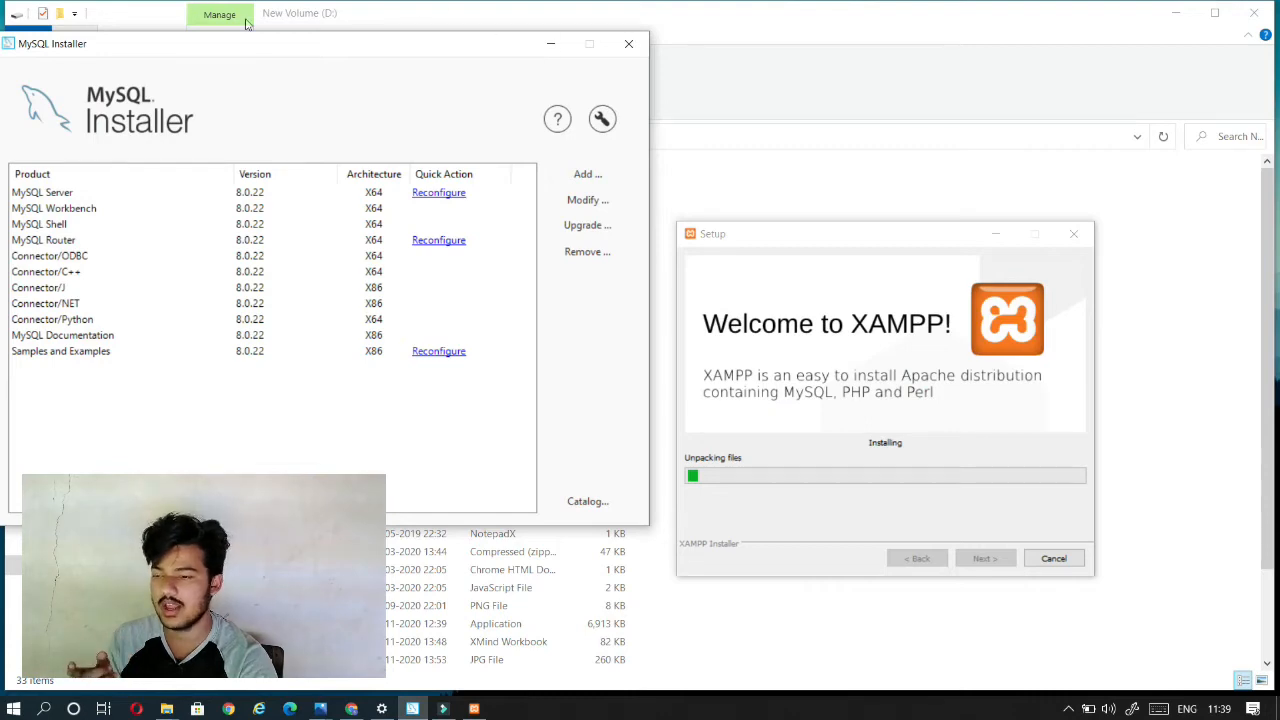
left_click(550, 43)
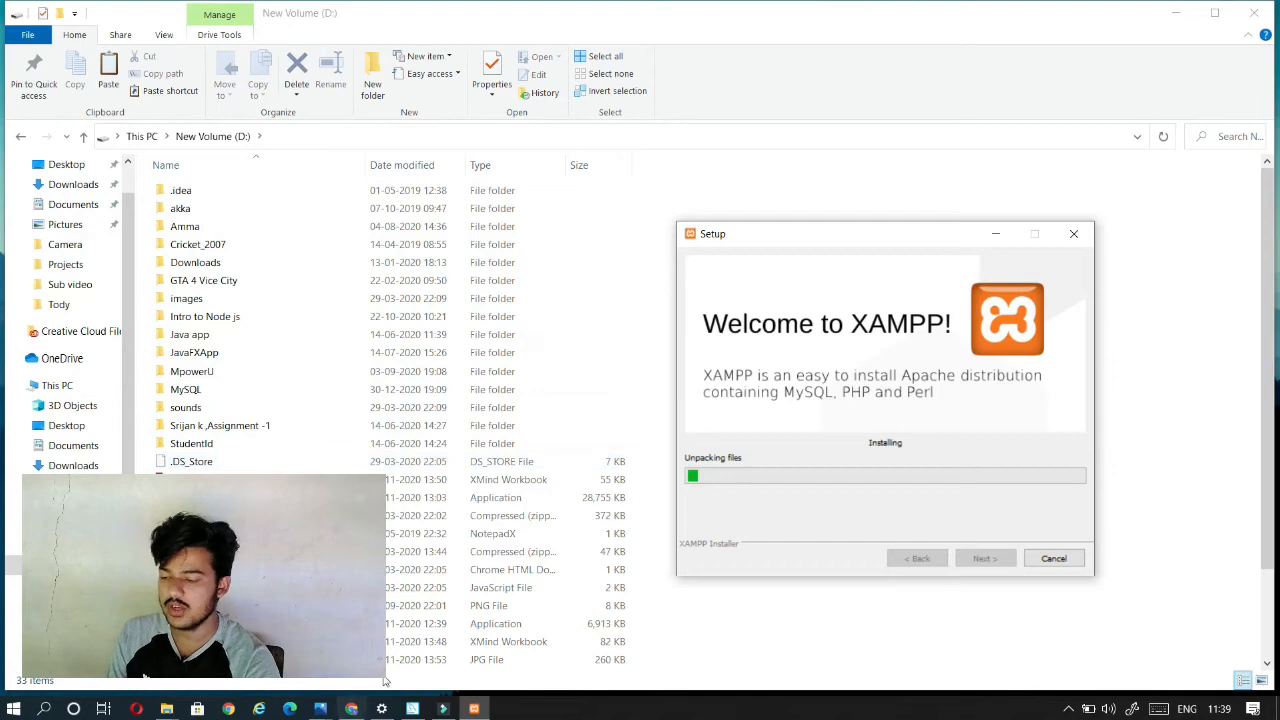
left_click(412, 708)
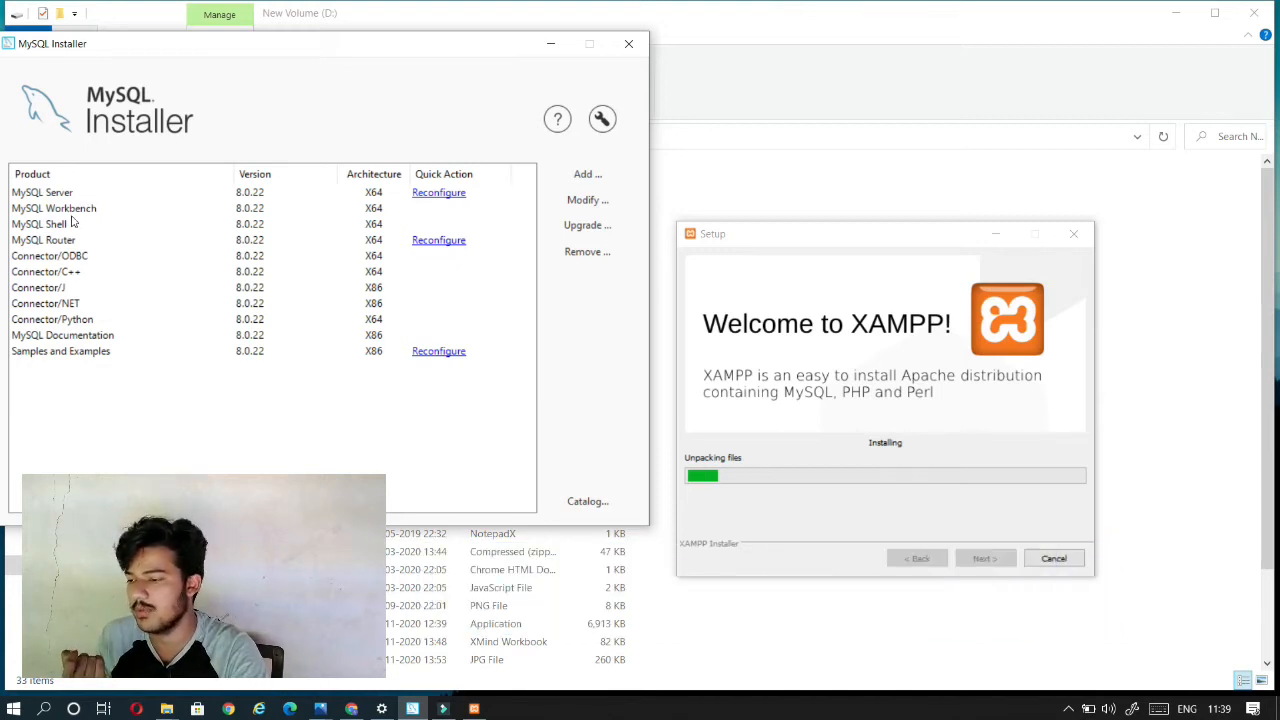
left_click(47, 228)
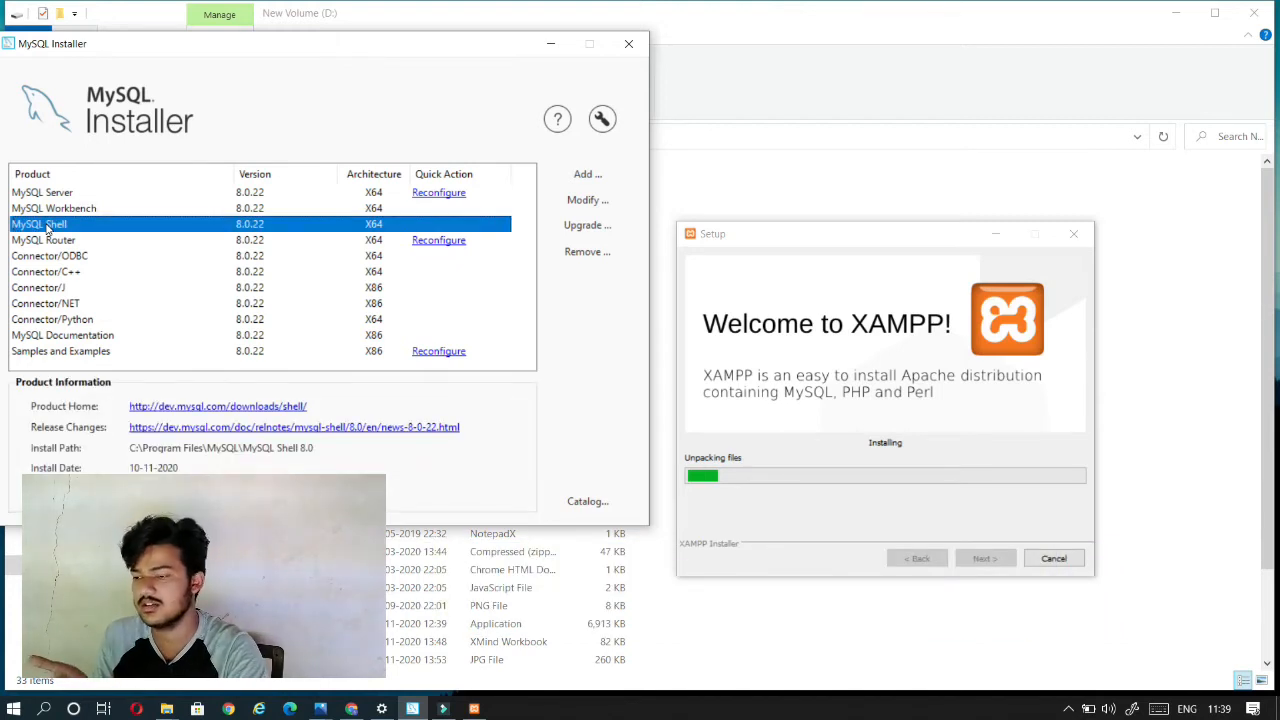
left_click(72, 273)
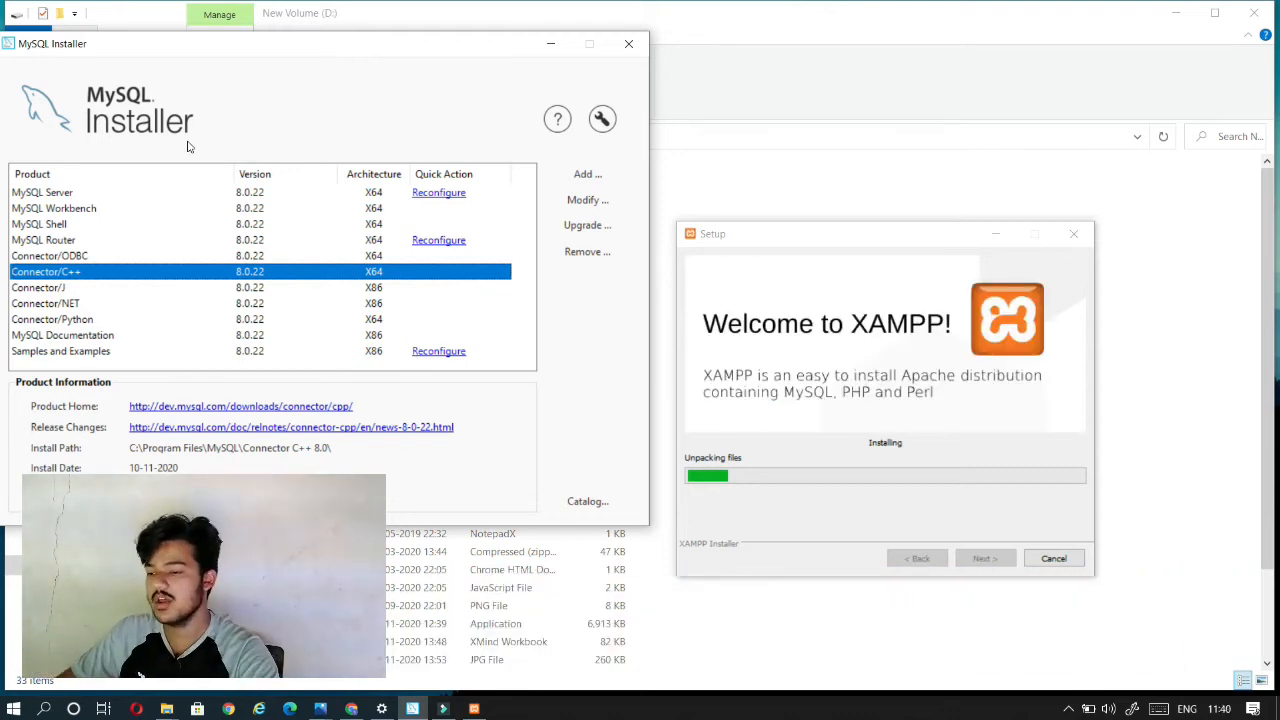
left_click(22, 210)
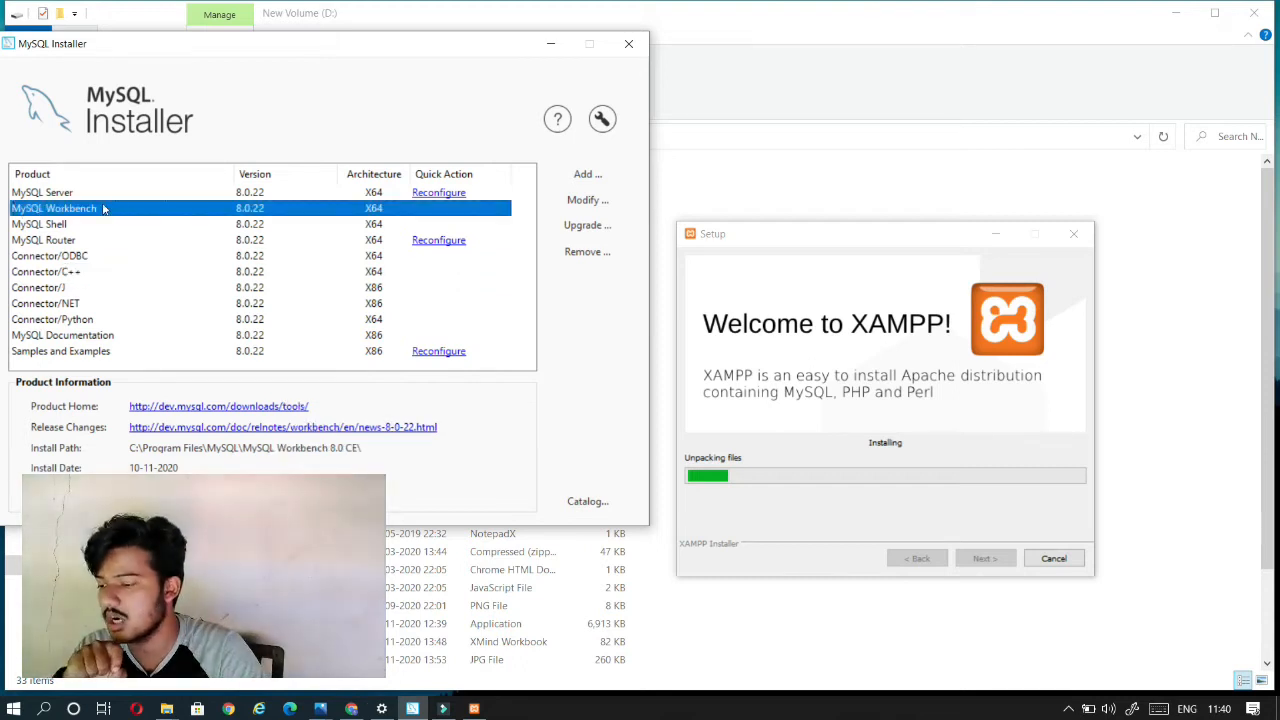
left_click(62, 226)
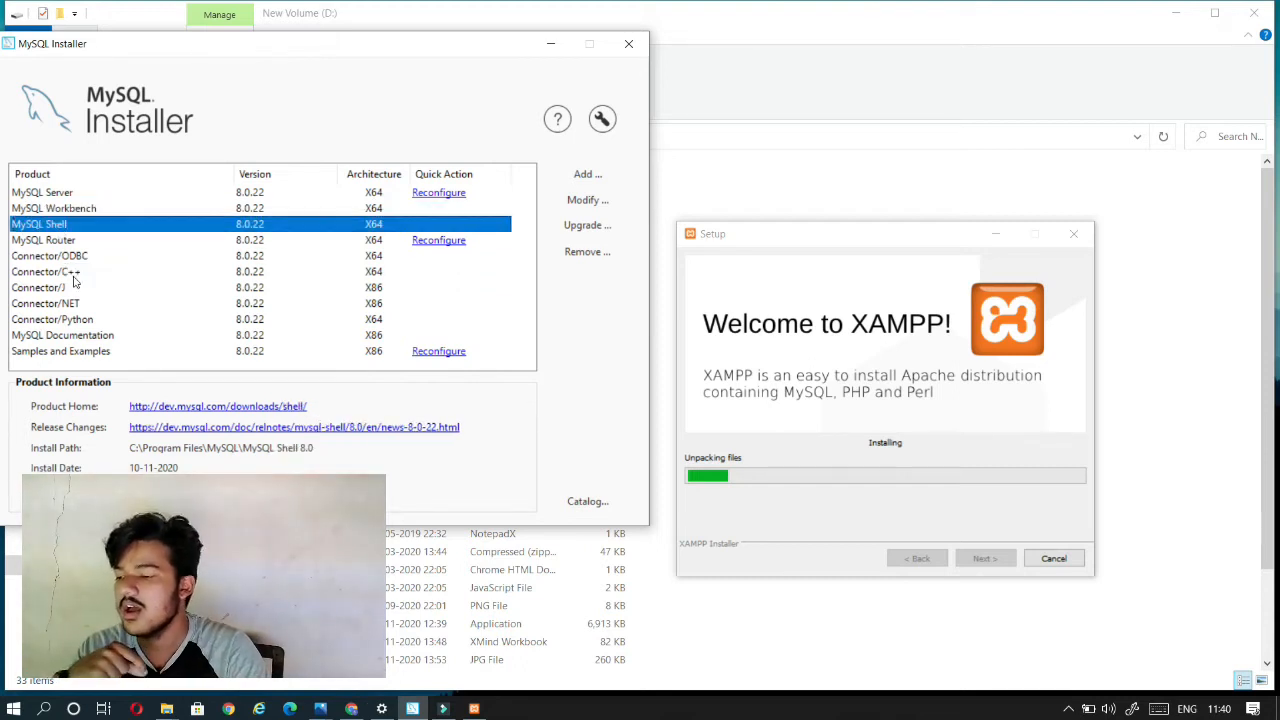
left_click(58, 273)
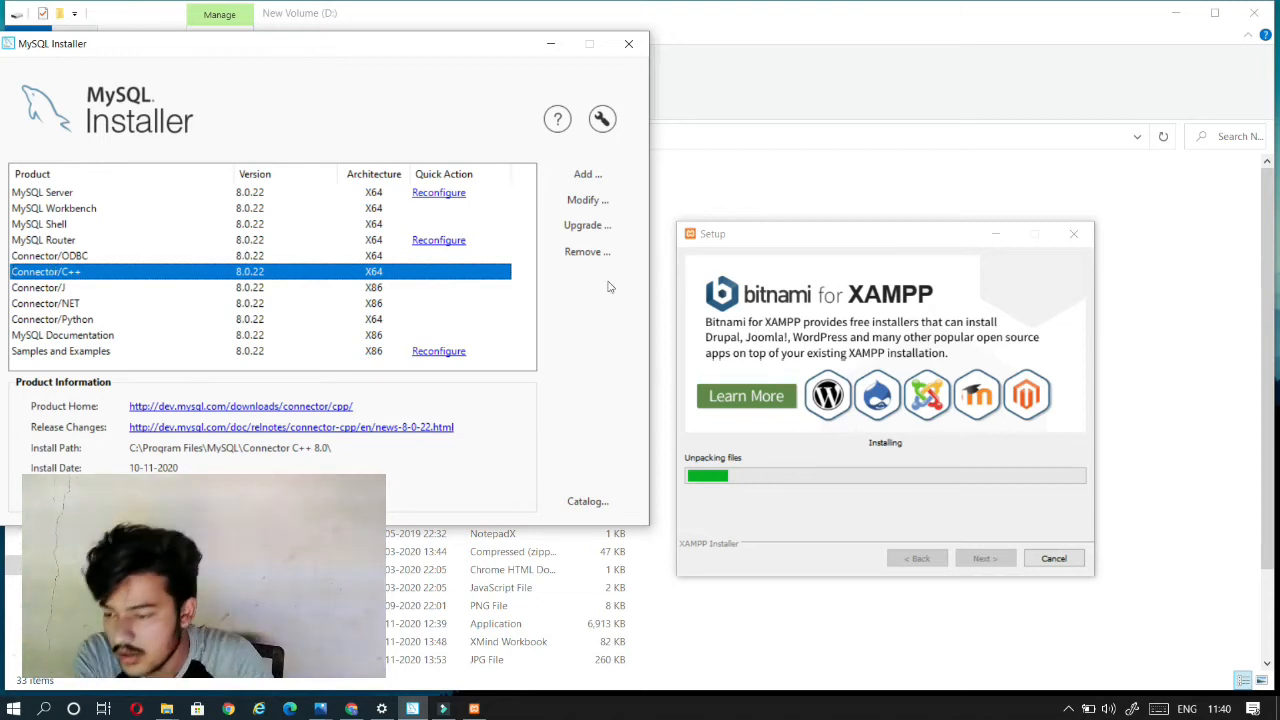
Step: Open the product selection for adding MySQL products and examine the available MySQL Server versions and MySQL Workbench 8.0
left_click(585, 176)
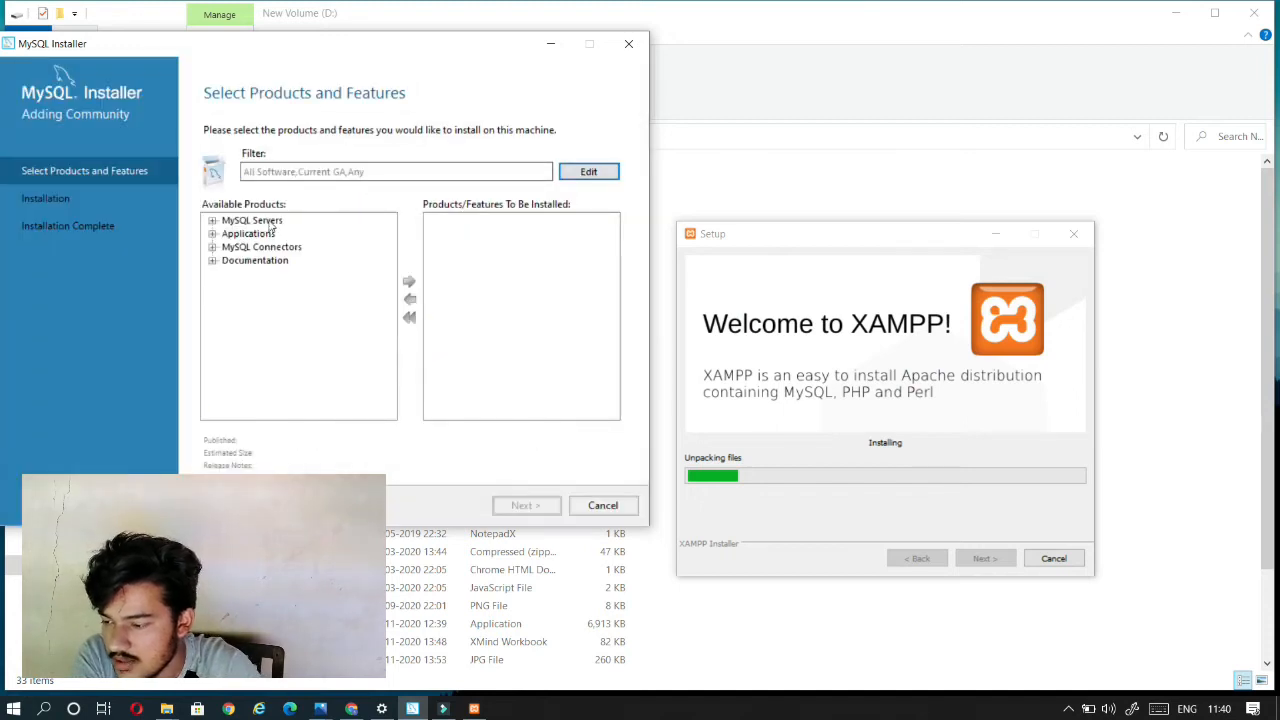
left_click(212, 221)
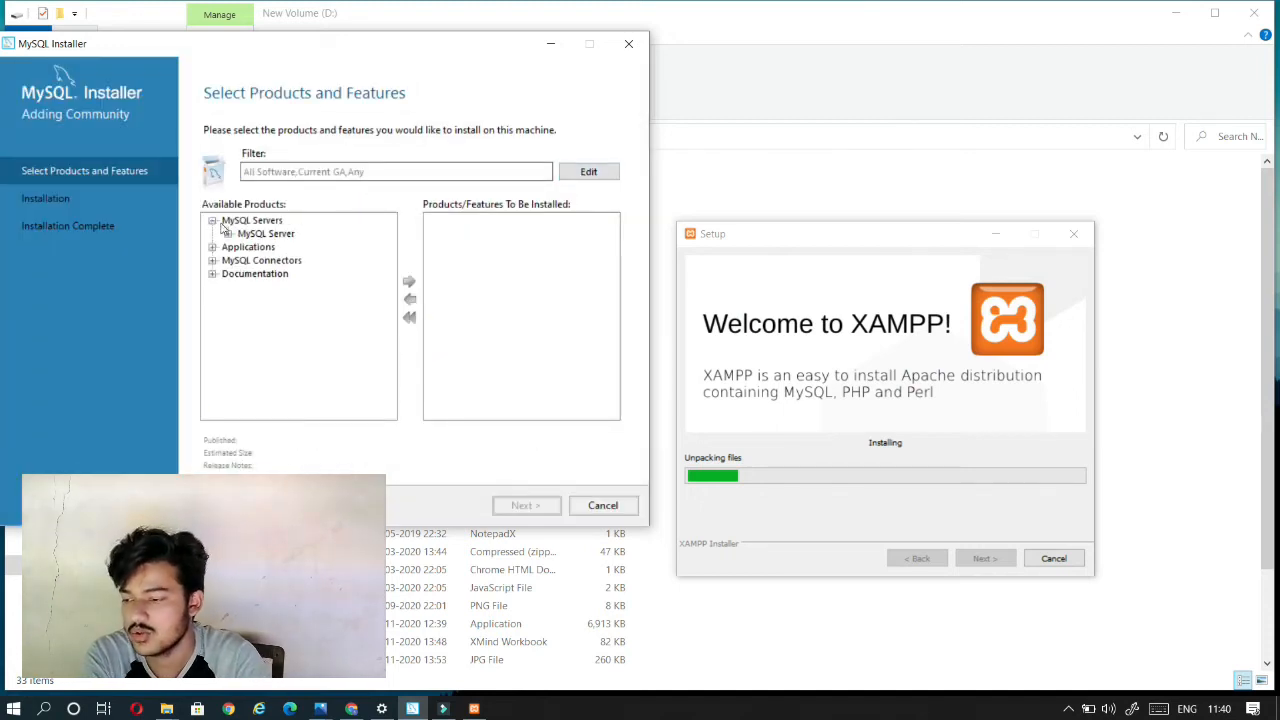
left_click(228, 234)
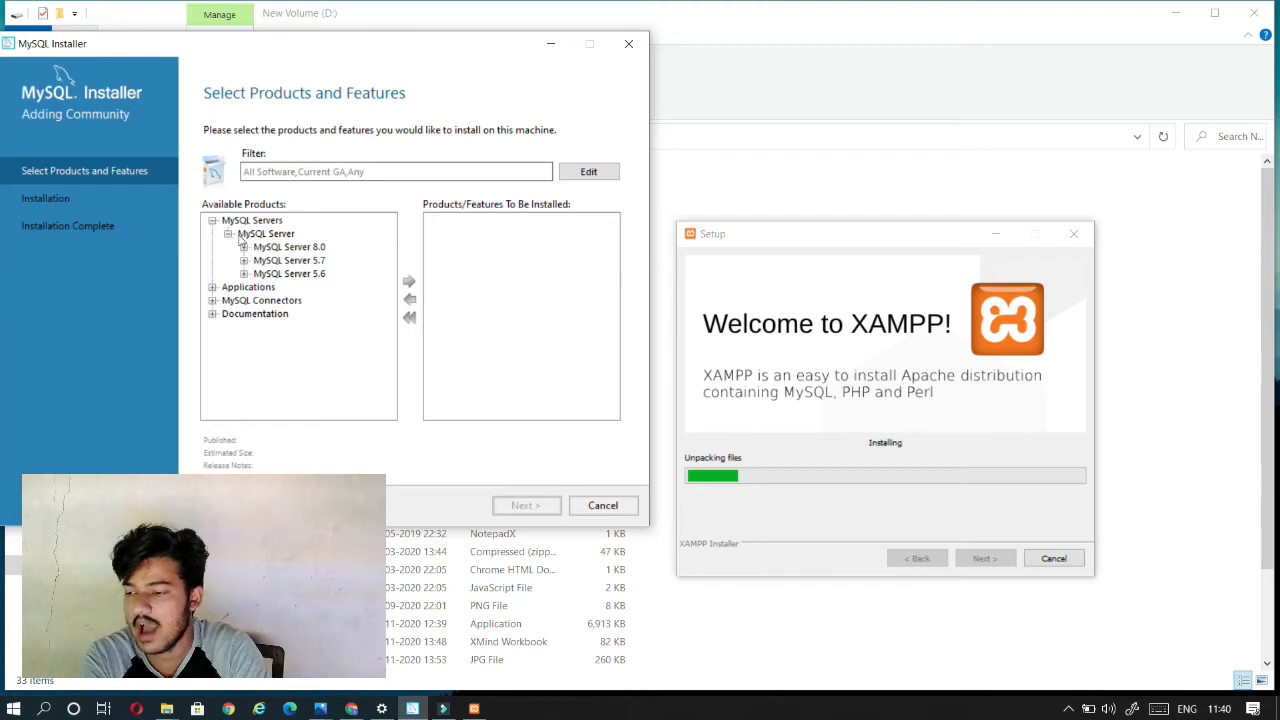
left_click(212, 220)
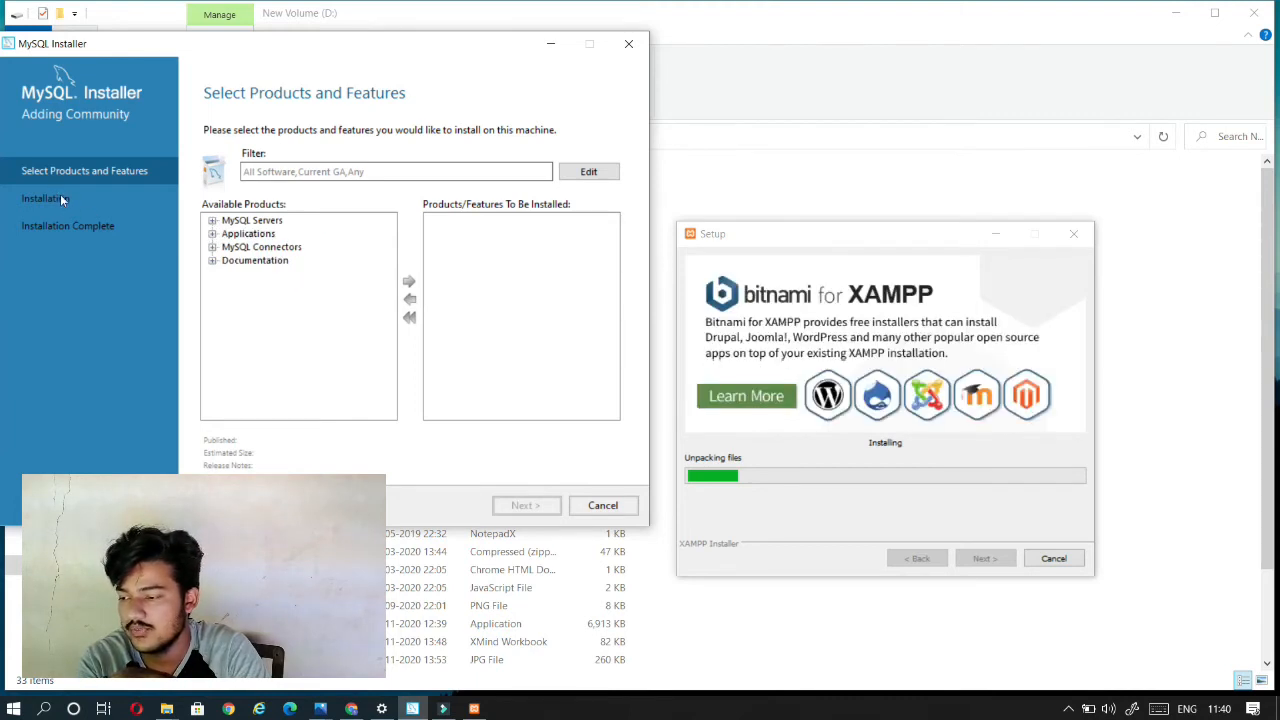
left_click(212, 233)
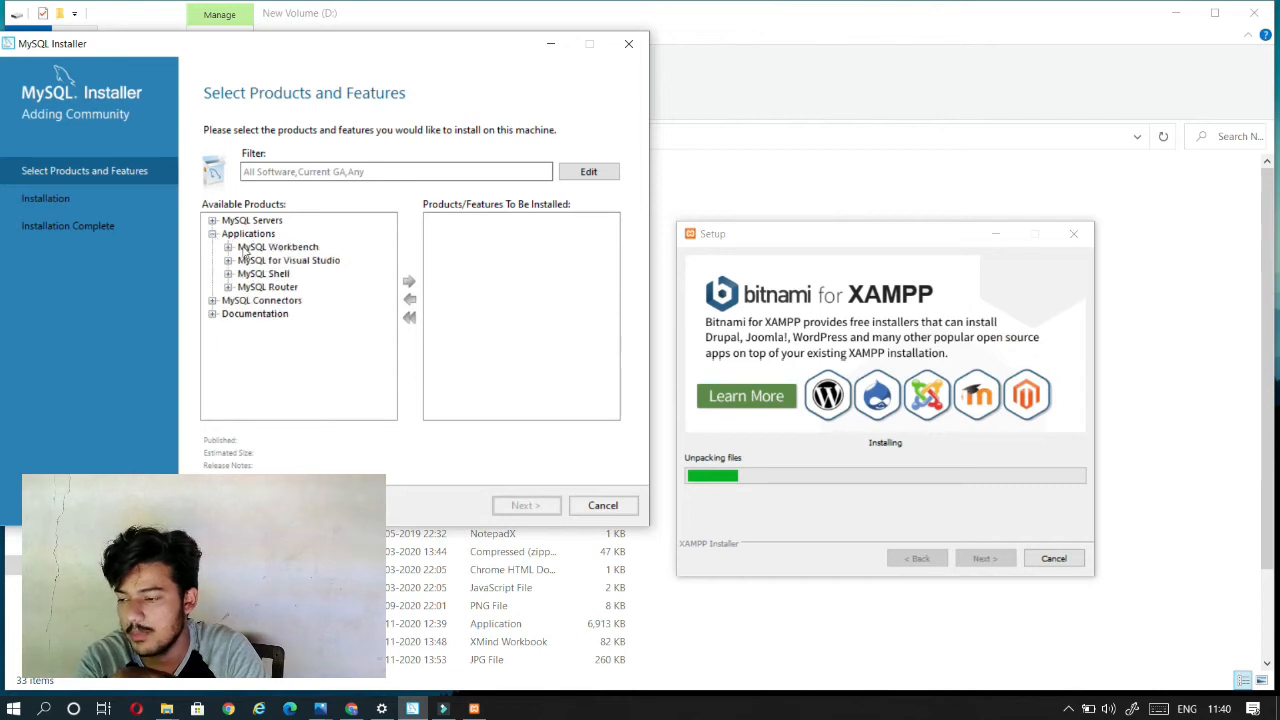
left_click(228, 247)
left_click(289, 261)
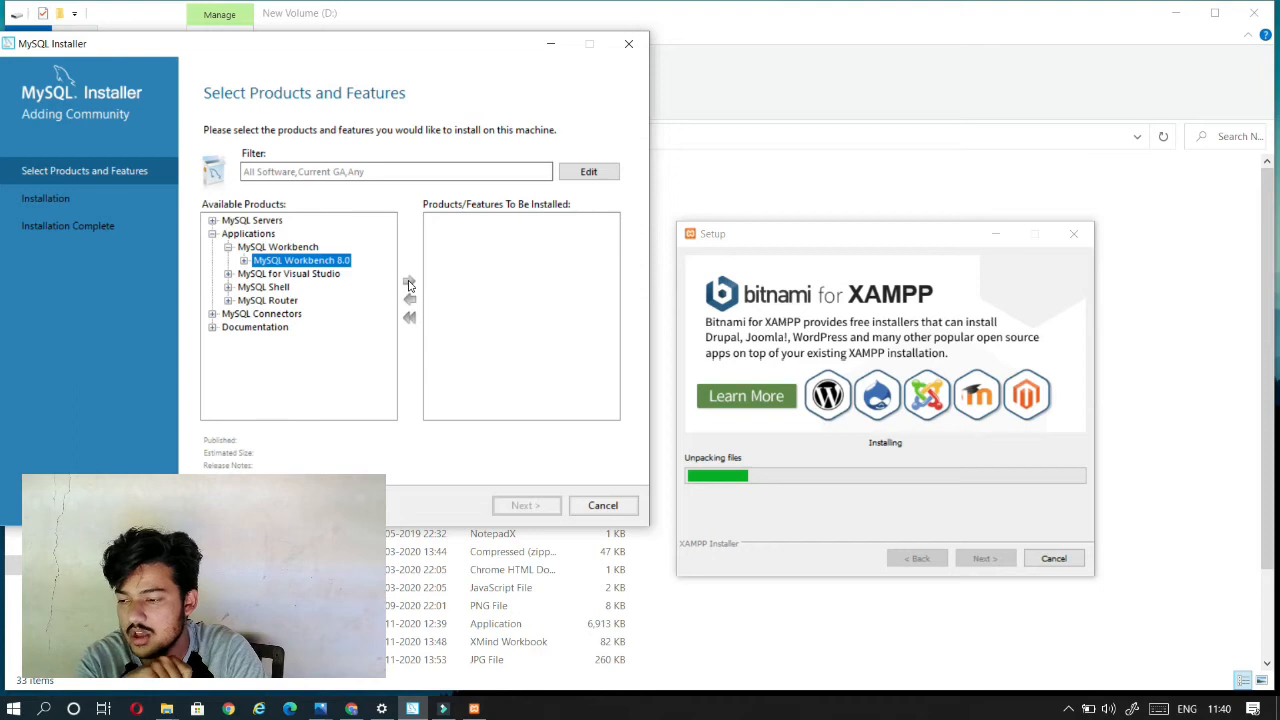
left_click(244, 260)
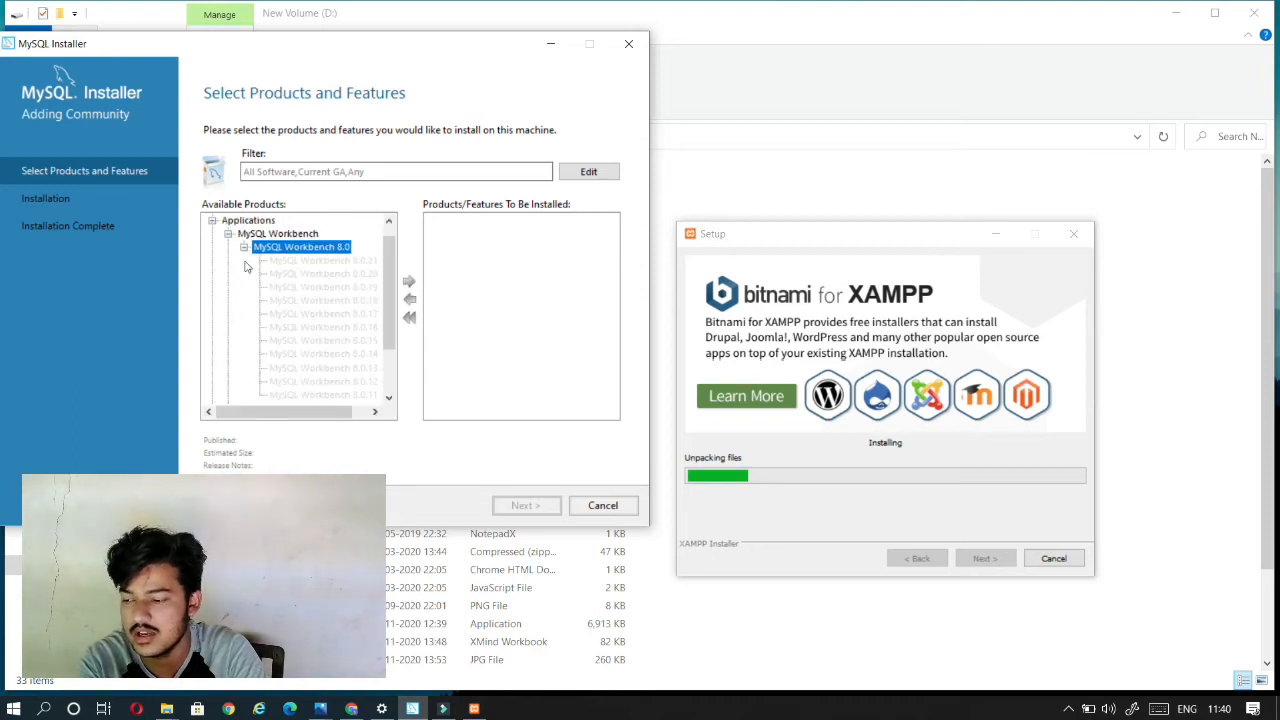
left_click(244, 247)
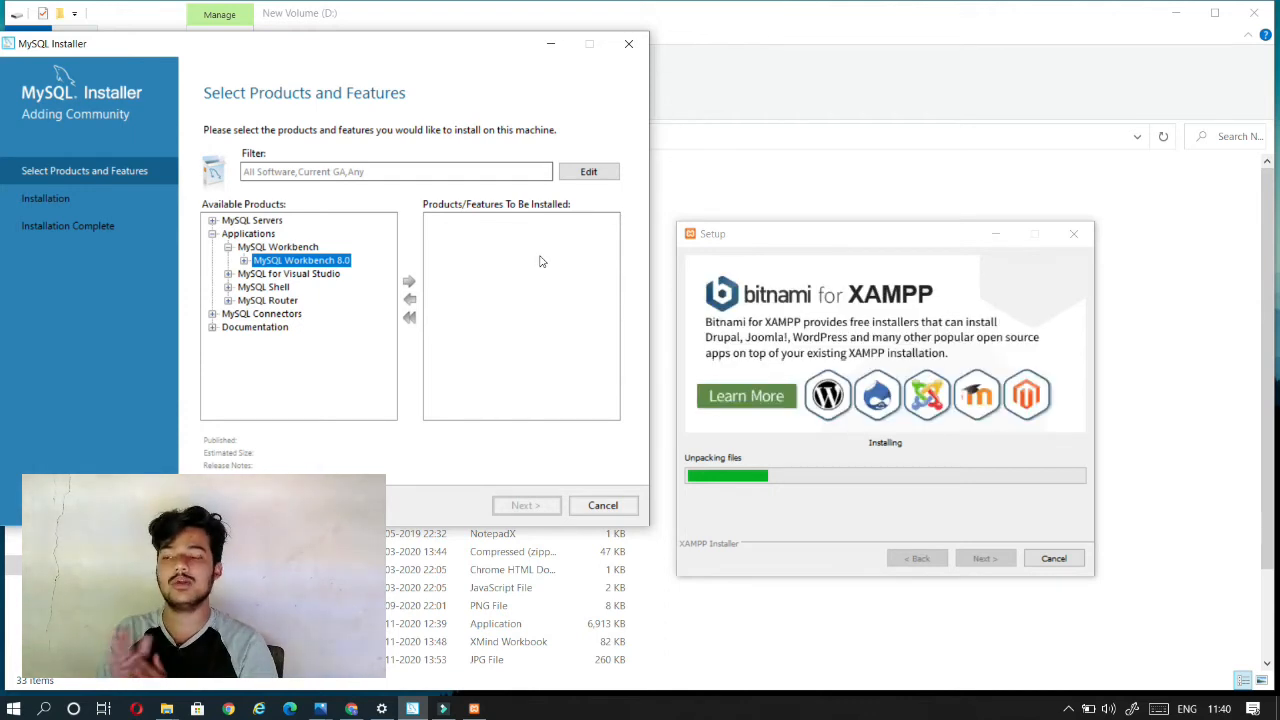
Step: Examine the available MySQL Shell 8.0 releases and the MySQL Connectors, including Connector/C++, and minimize MySQL Installer
left_click(229, 287)
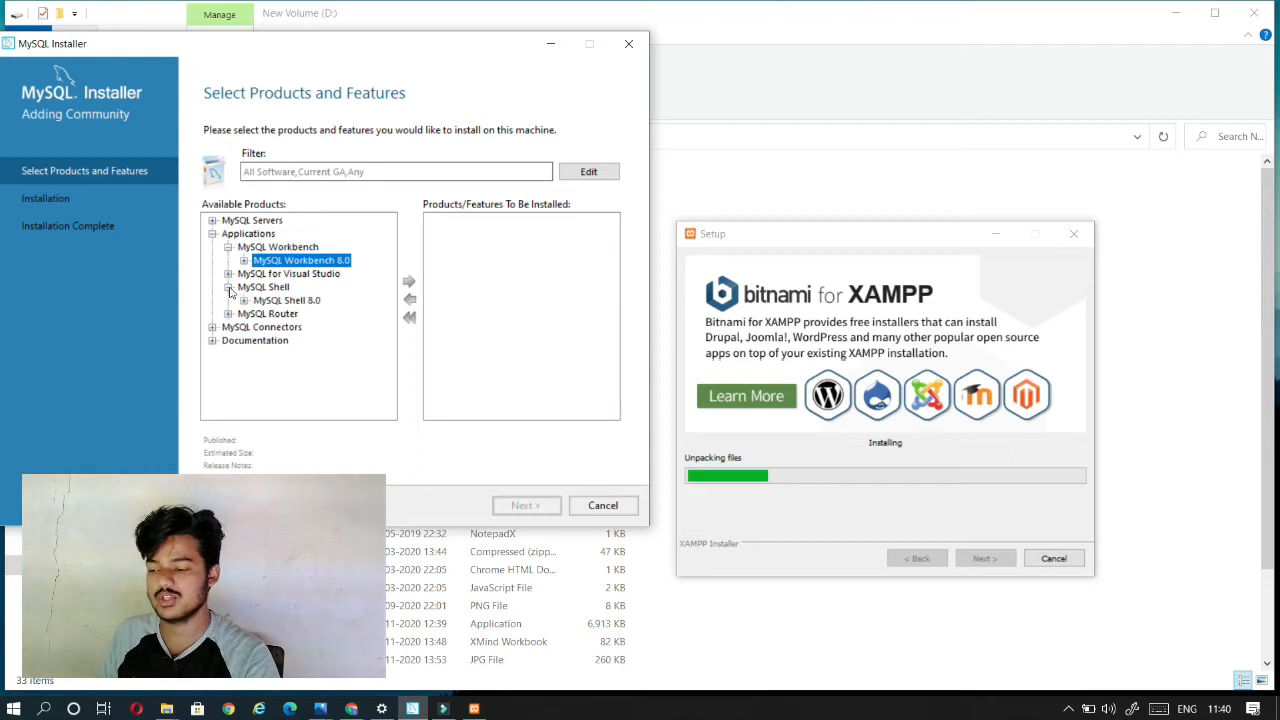
left_click(266, 288)
left_click(276, 300)
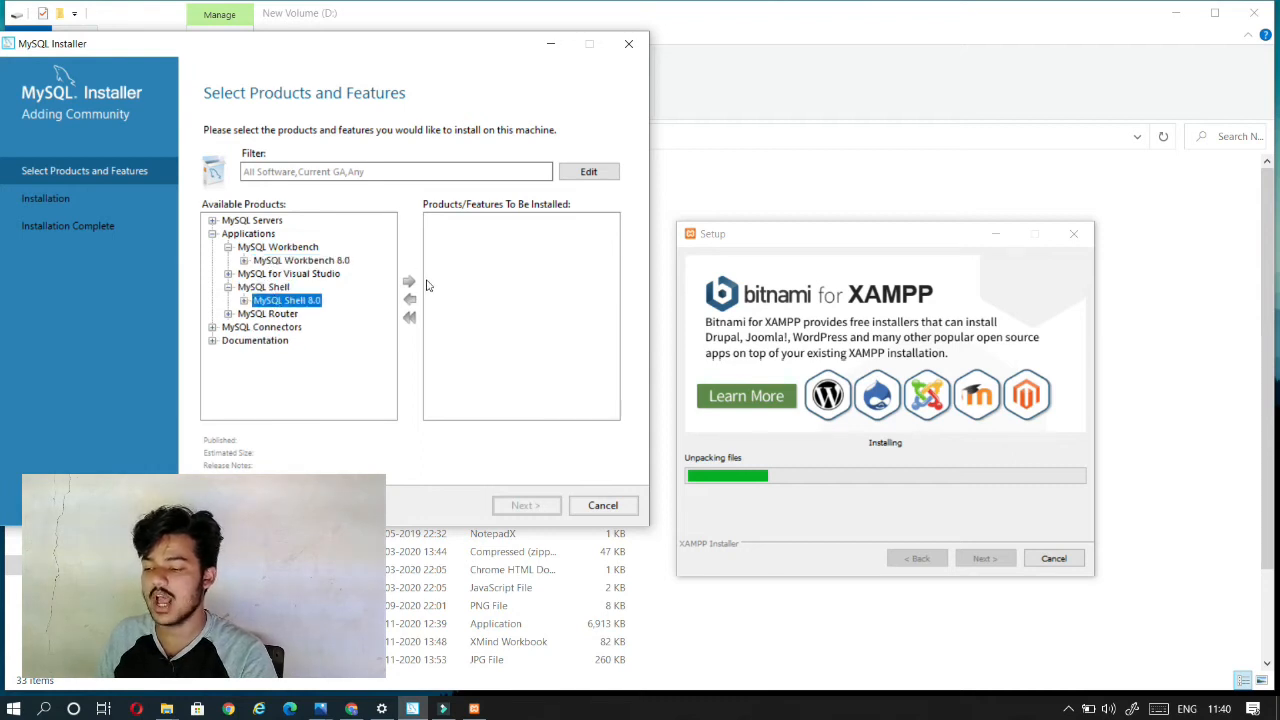
left_click(244, 300)
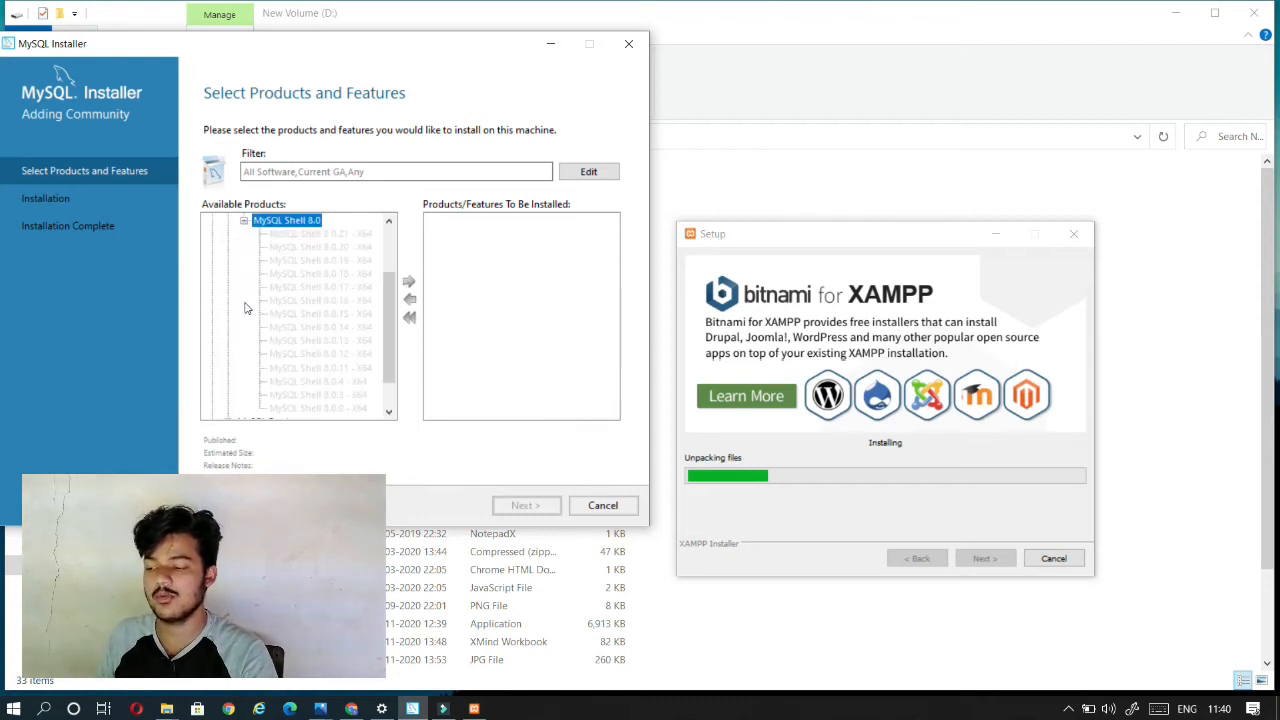
scroll(250, 290, "down", 1)
scroll(237, 391, "up", 1)
scroll(237, 394, "down", 1)
left_click(213, 395)
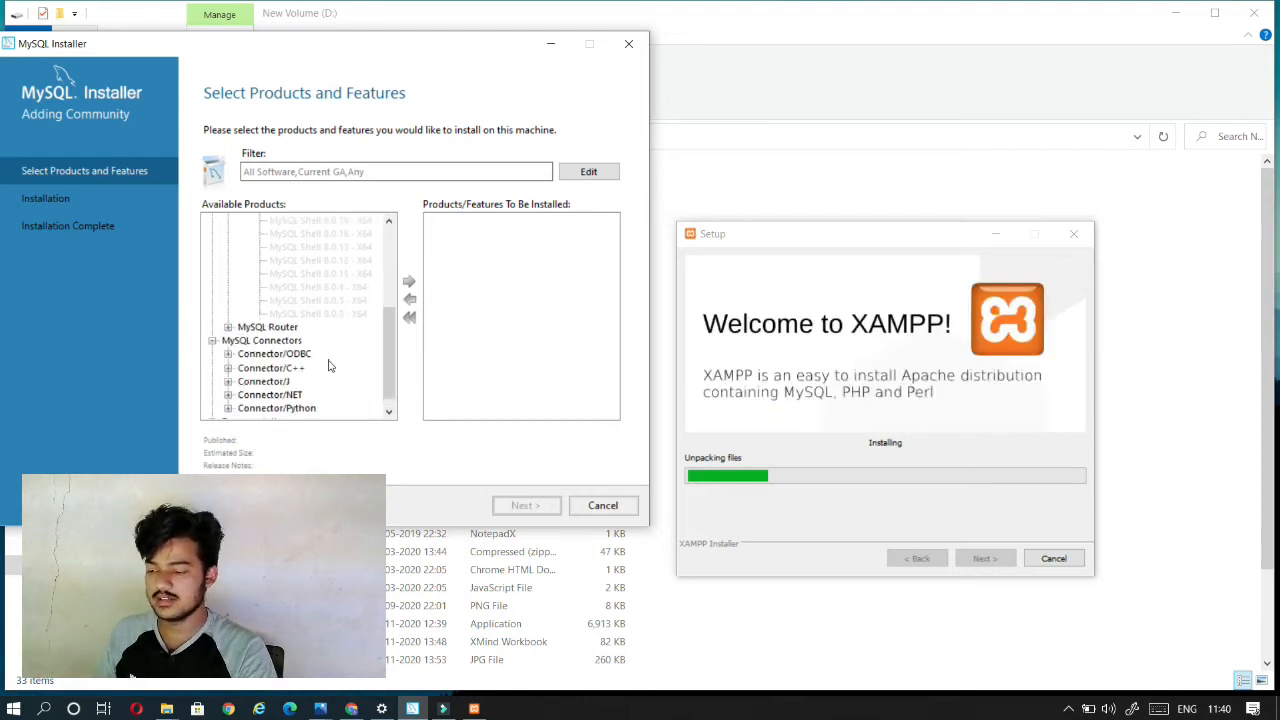
left_click(281, 370)
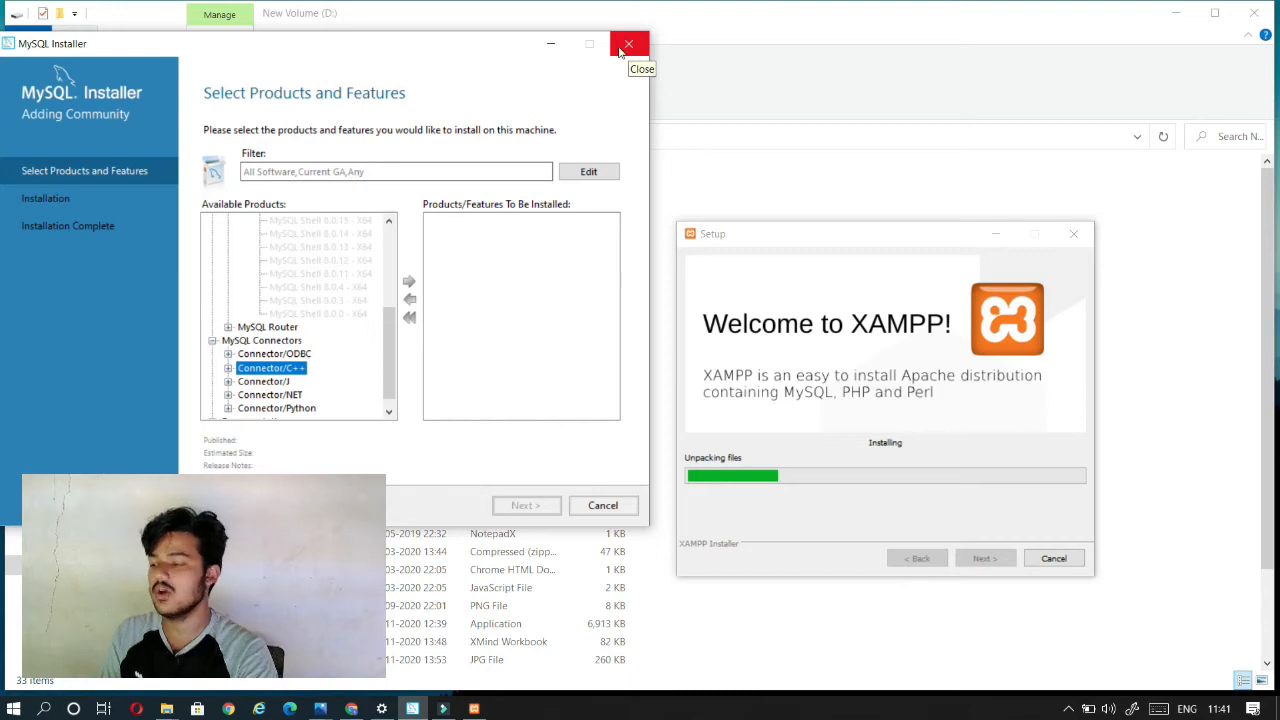
scroll(285, 355, "up", 5)
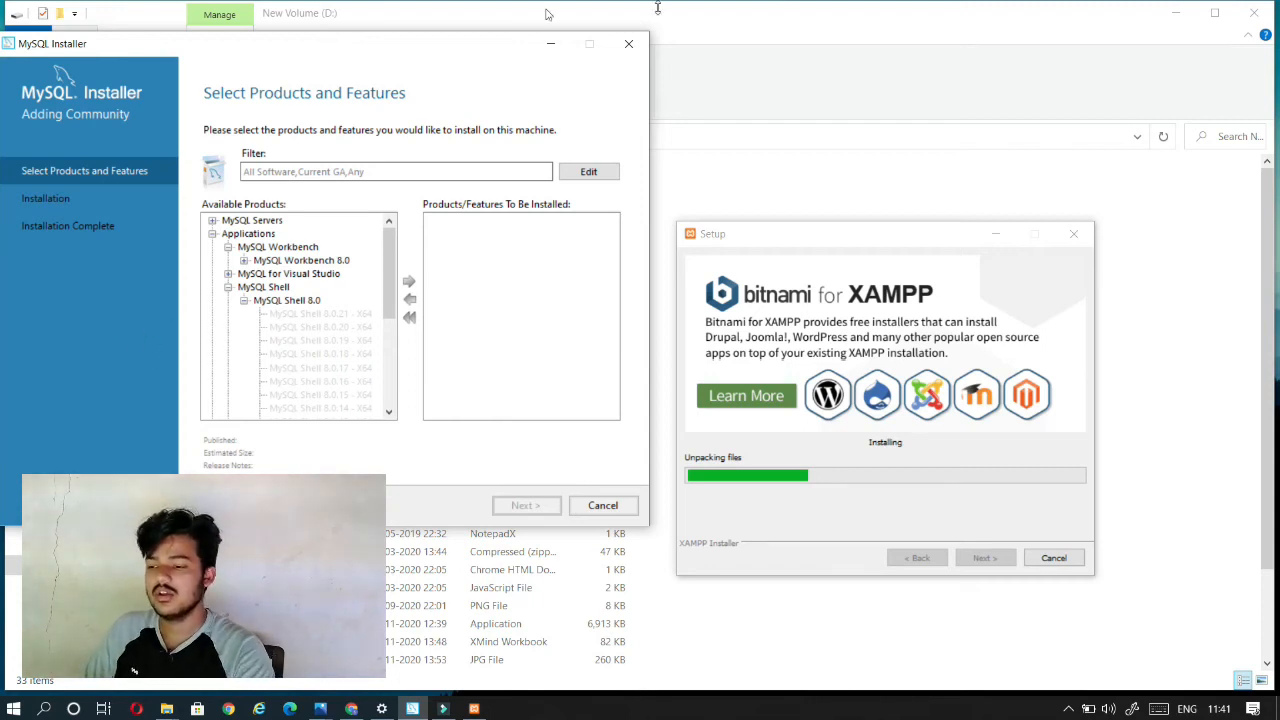
left_click(554, 45)
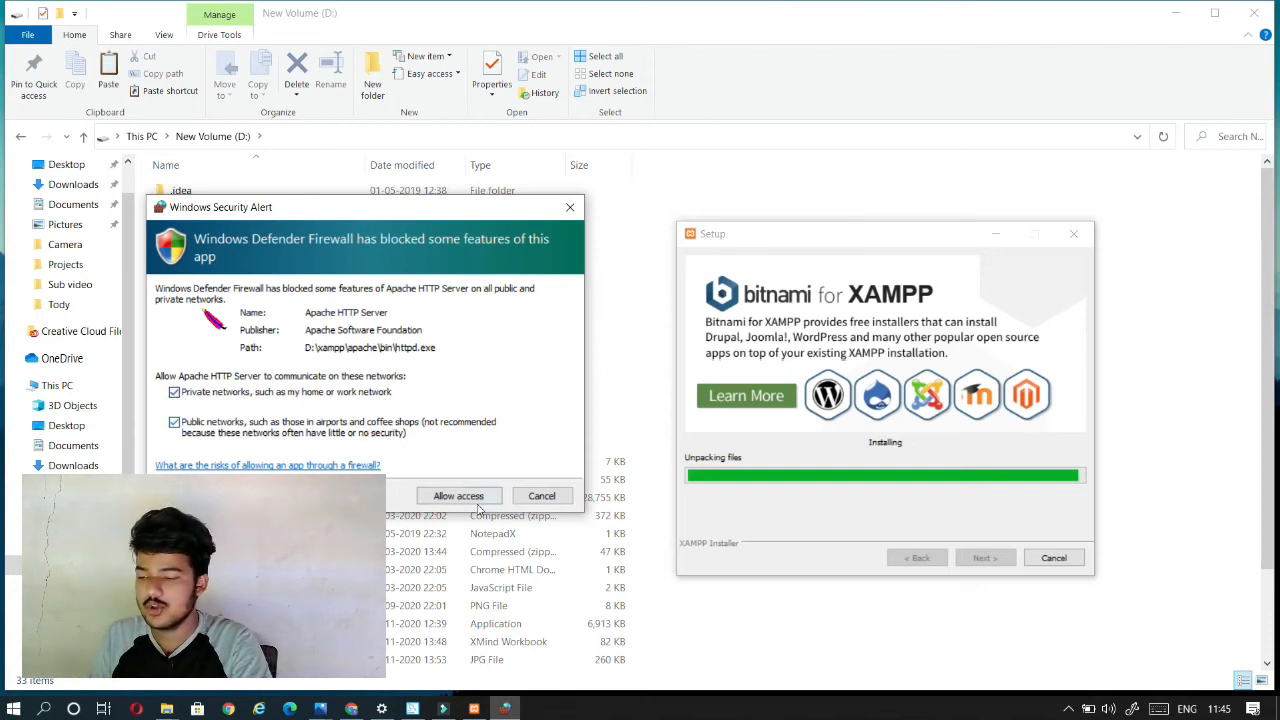
Step: Allow Apache HTTP Server through the firewall on private and public networks, and start the Apache and MySQL modules in XAMPP Control Panel
left_click(440, 503)
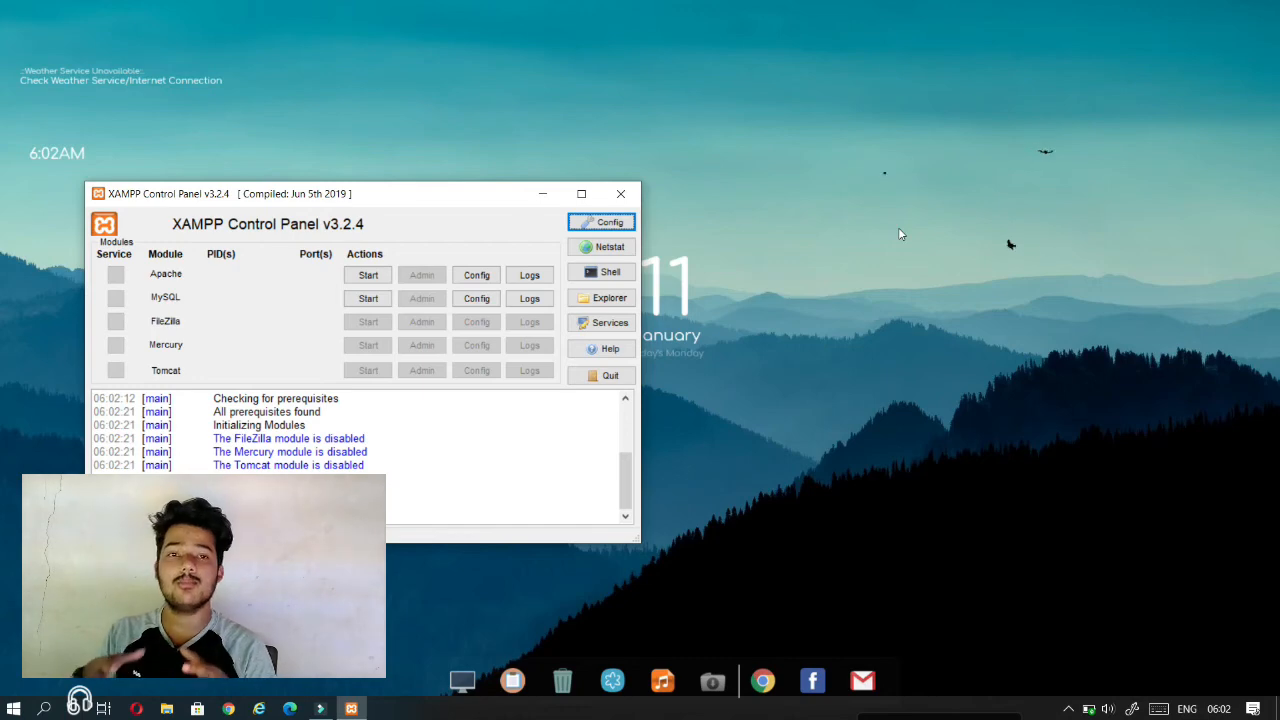
left_click(368, 275)
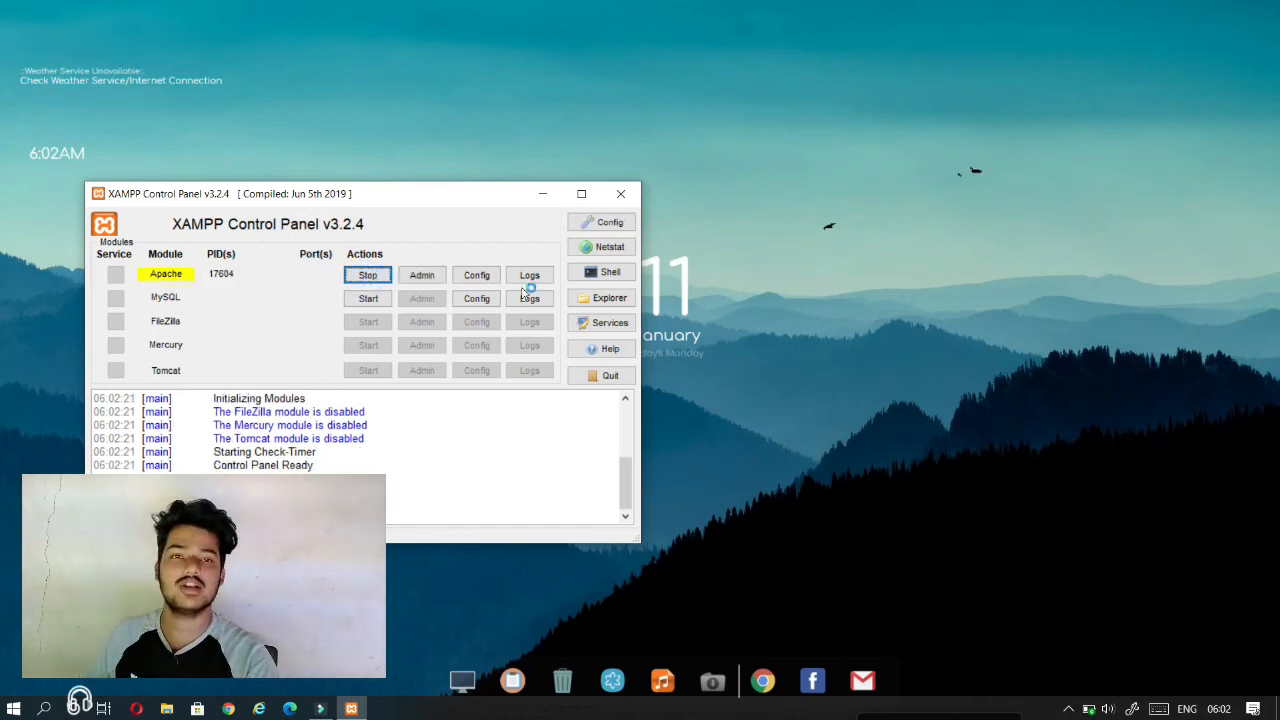
left_click(370, 298)
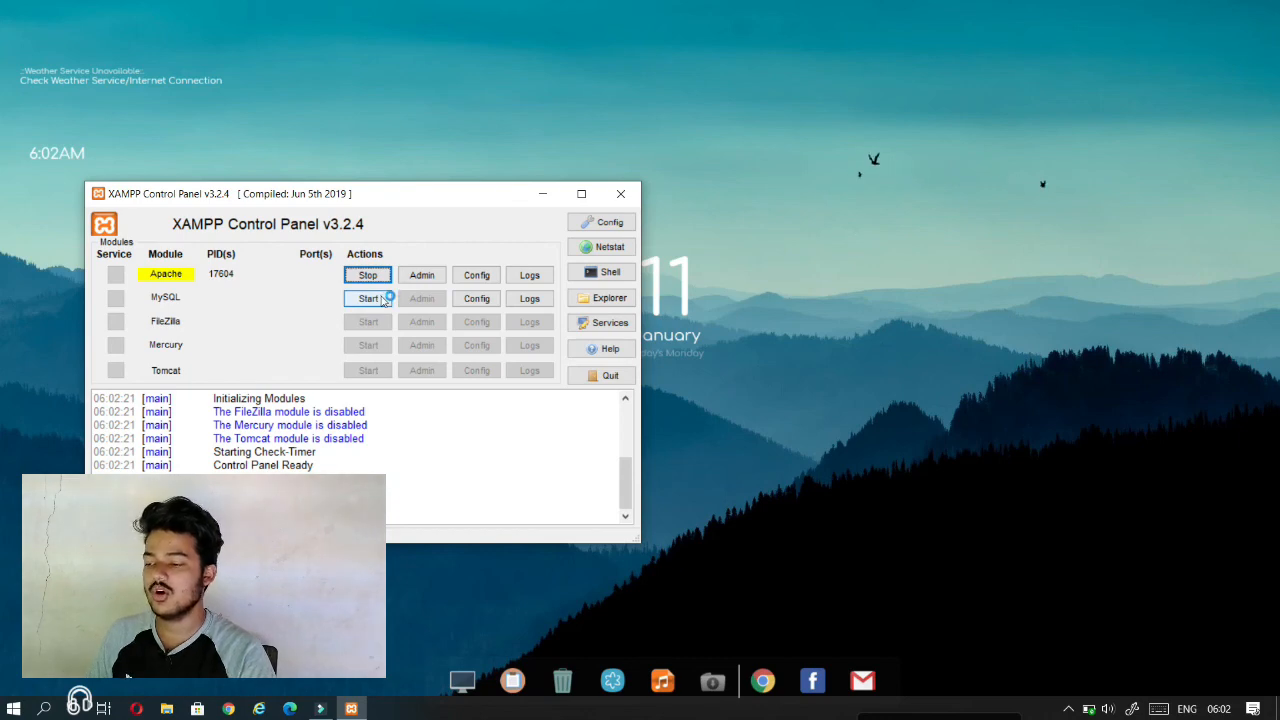